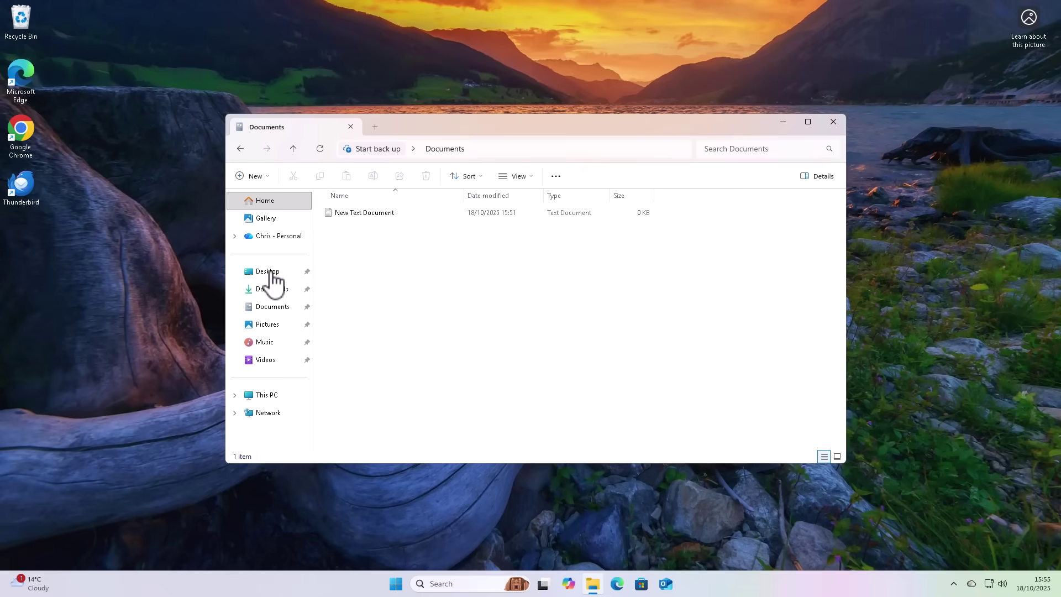
Reopen File Explorer in a fresh window and turn off the OneDrive backup reminder for the Desktop folder
click(834, 121)
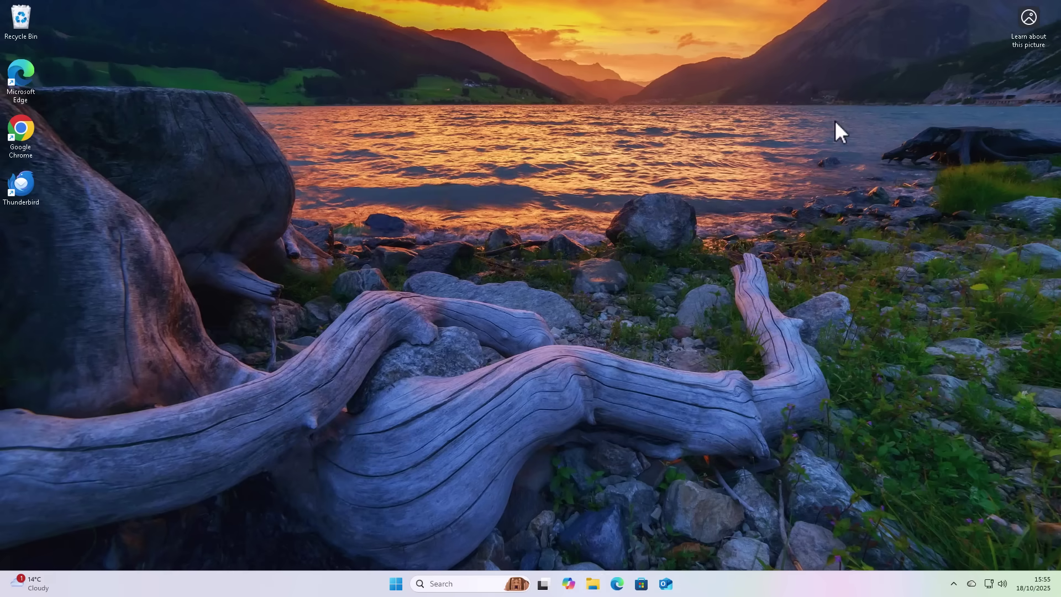
click(593, 585)
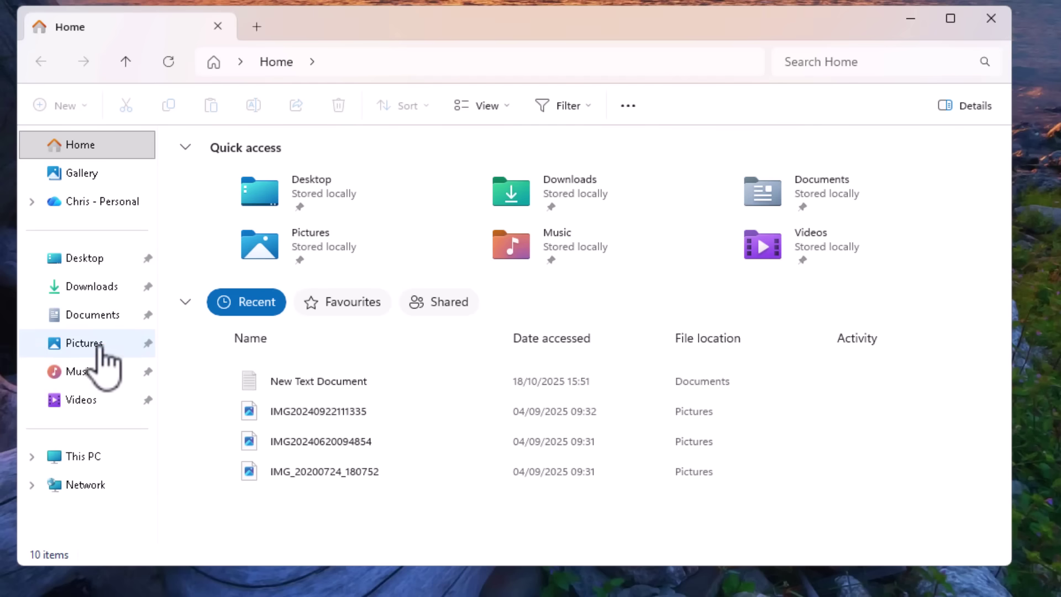
click(89, 259)
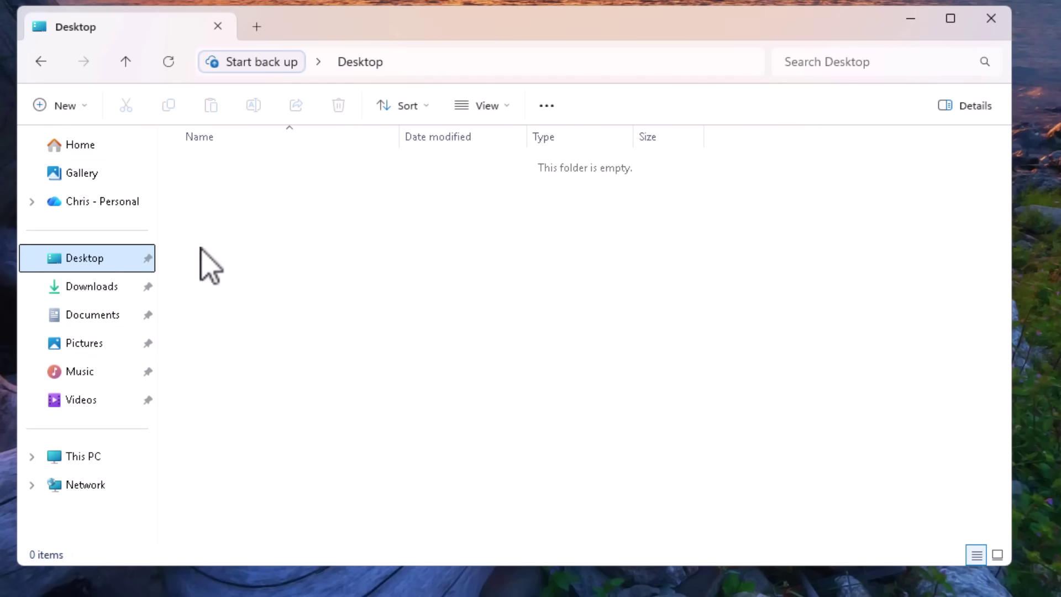
right_click(258, 65)
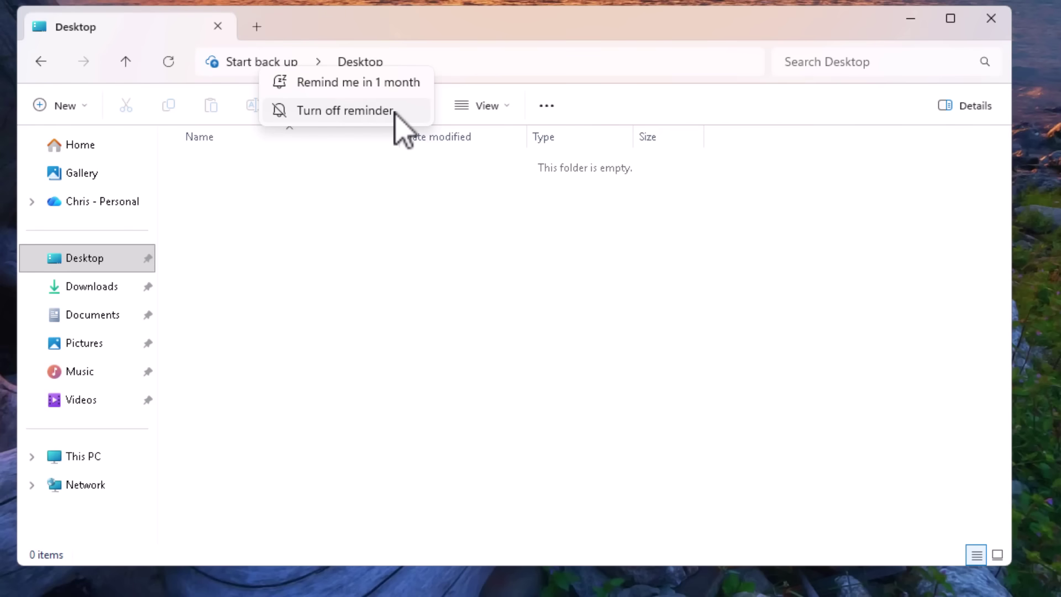
click(343, 111)
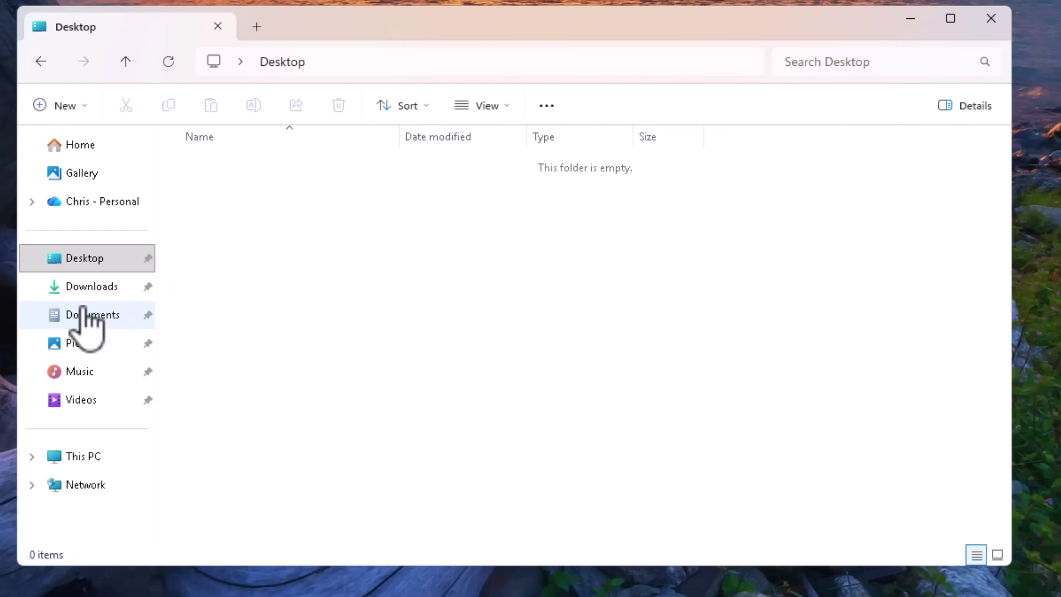
Check the Downloads folder for a backup prompt and turn off the backup reminder for the Documents folder
click(106, 285)
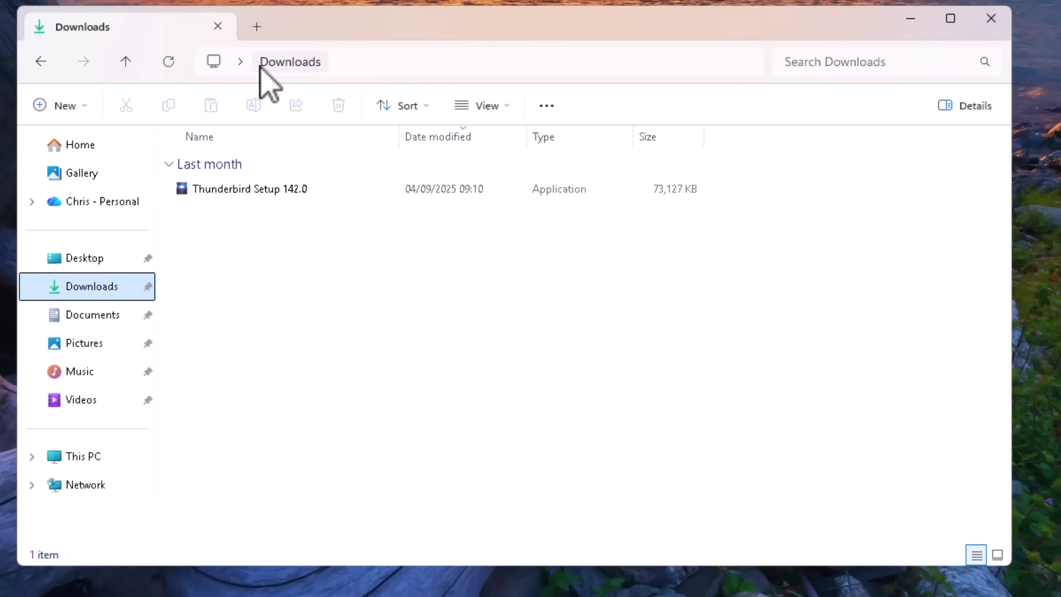
click(113, 318)
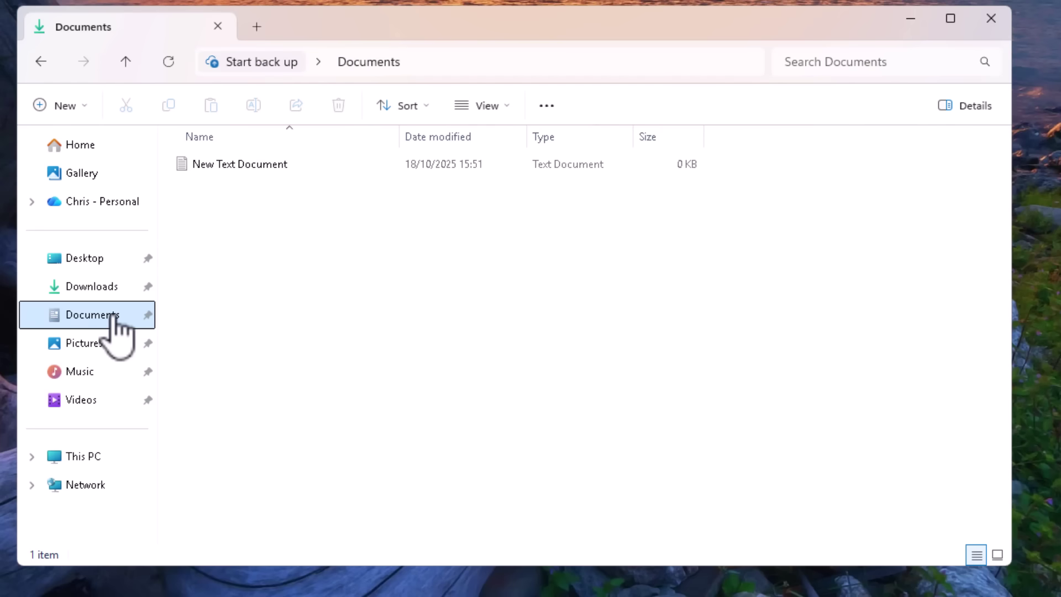
click(252, 64)
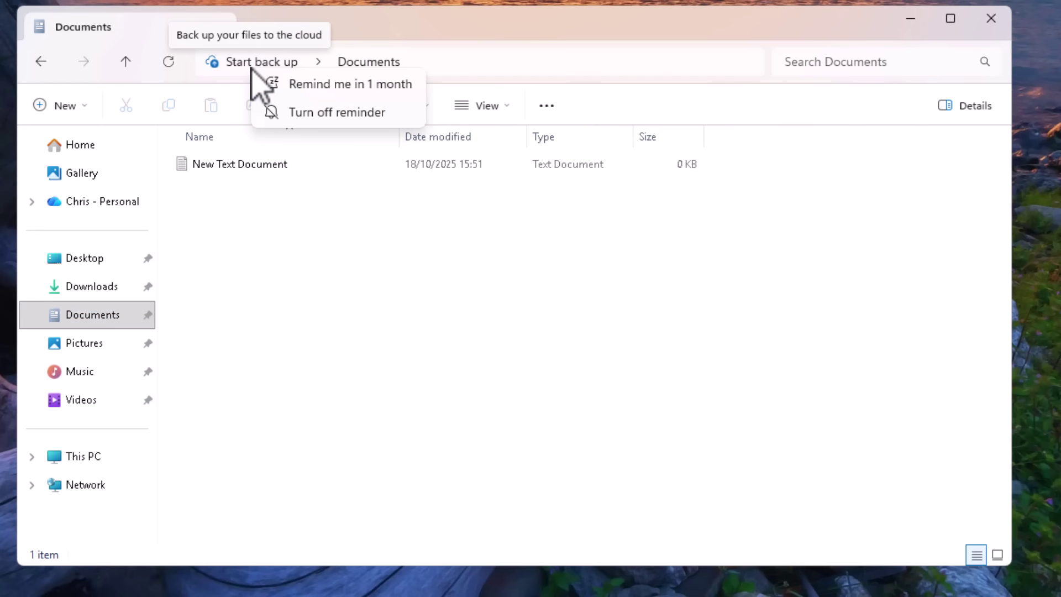
click(334, 117)
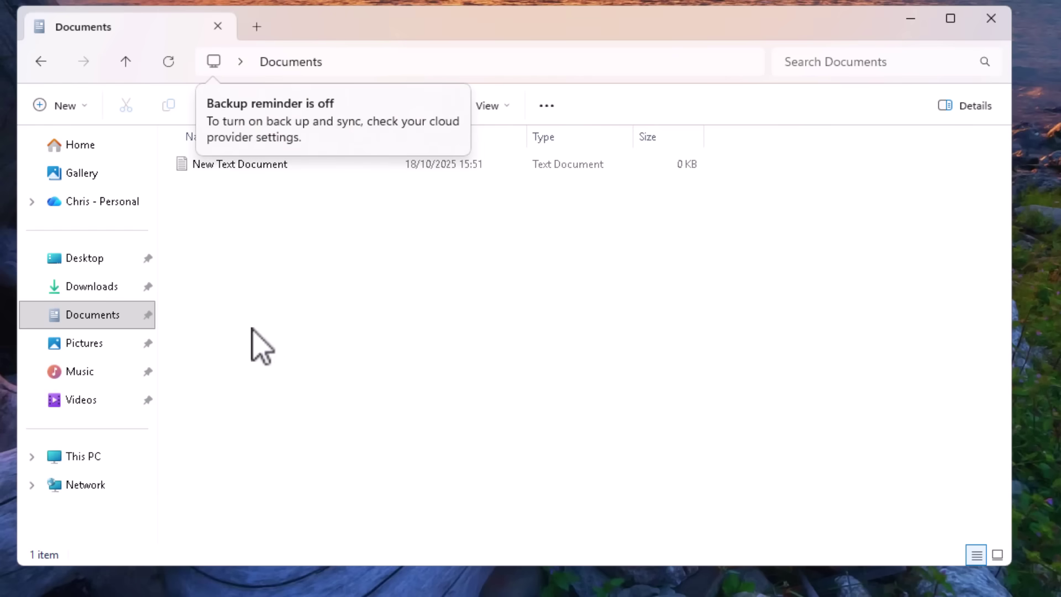
Turn off the Start back up reminder for the Pictures folder
click(84, 344)
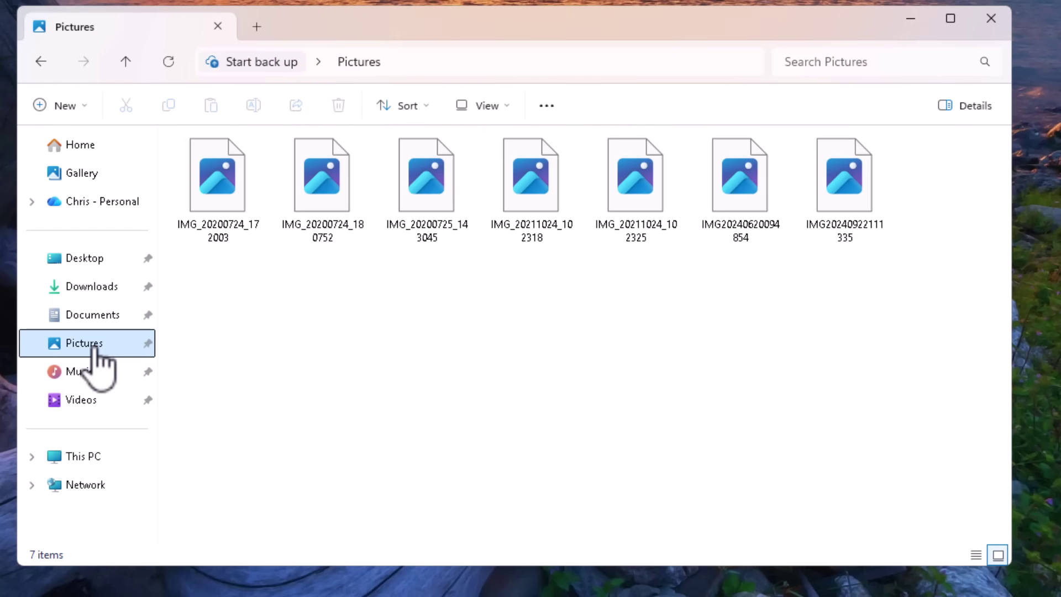
click(254, 64)
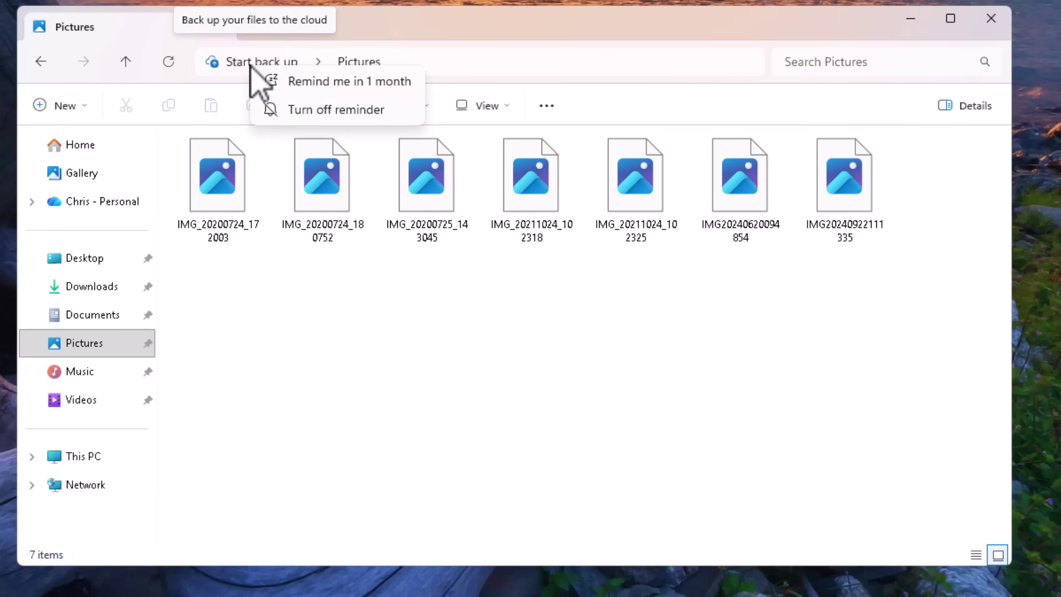
click(343, 114)
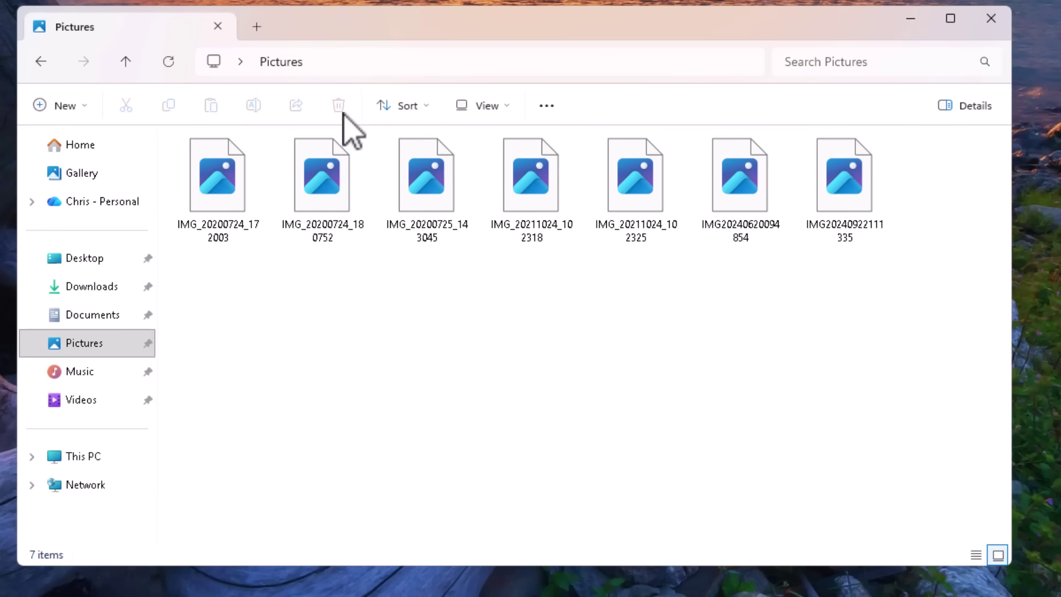
Turn off the Start back up reminder for the Music folder
click(75, 372)
click(262, 64)
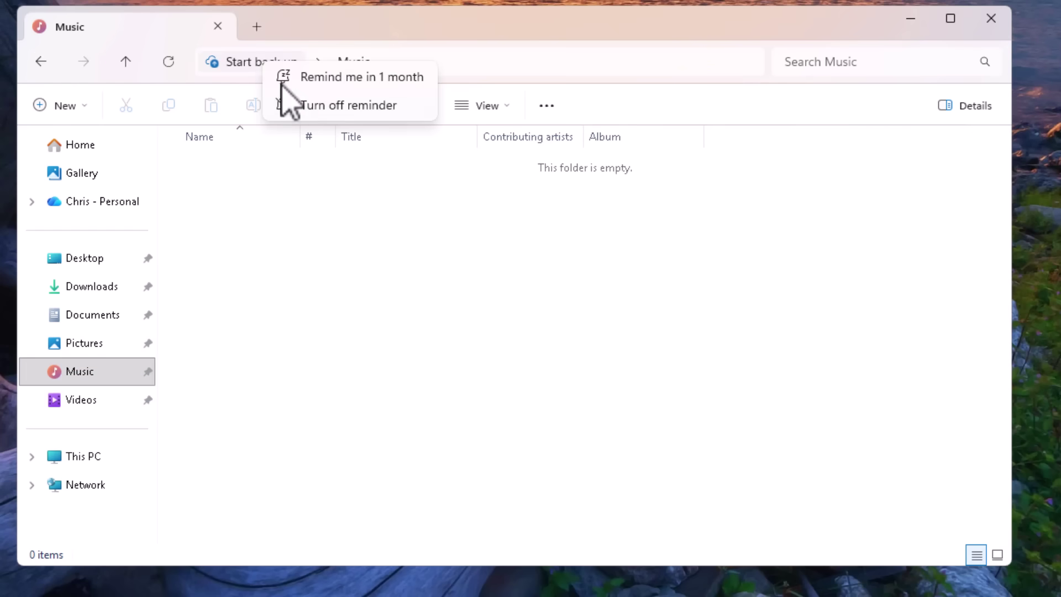
click(292, 102)
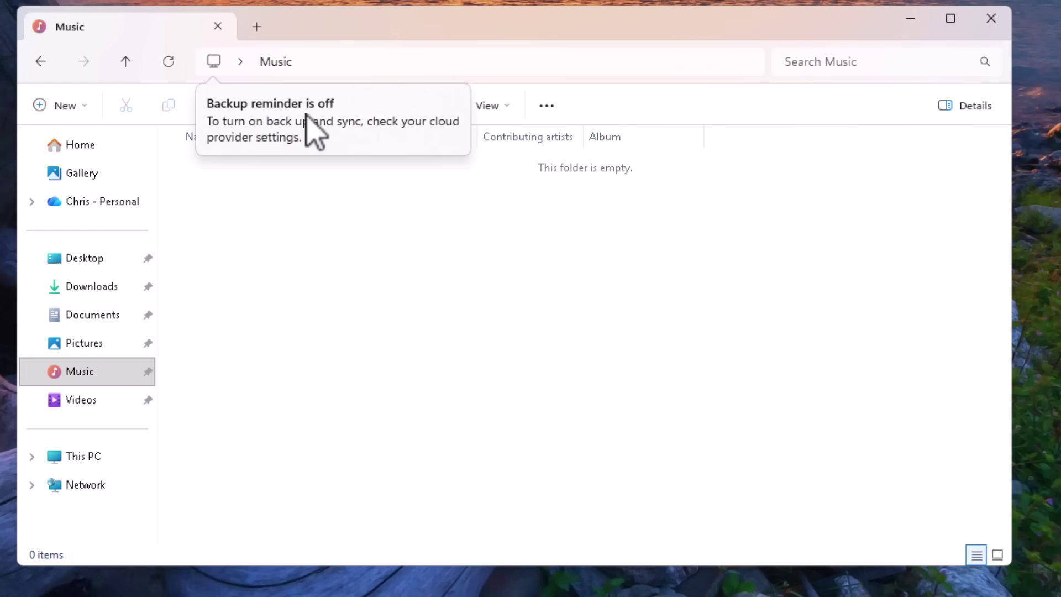
Turn off the Start back up reminder for the Videos folder
click(86, 406)
click(267, 64)
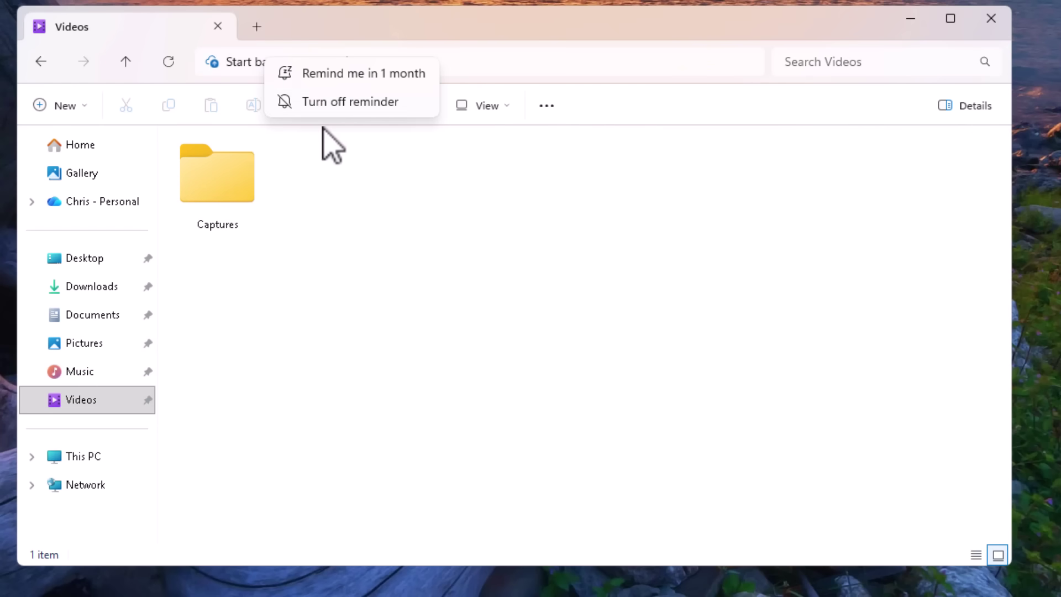
click(321, 102)
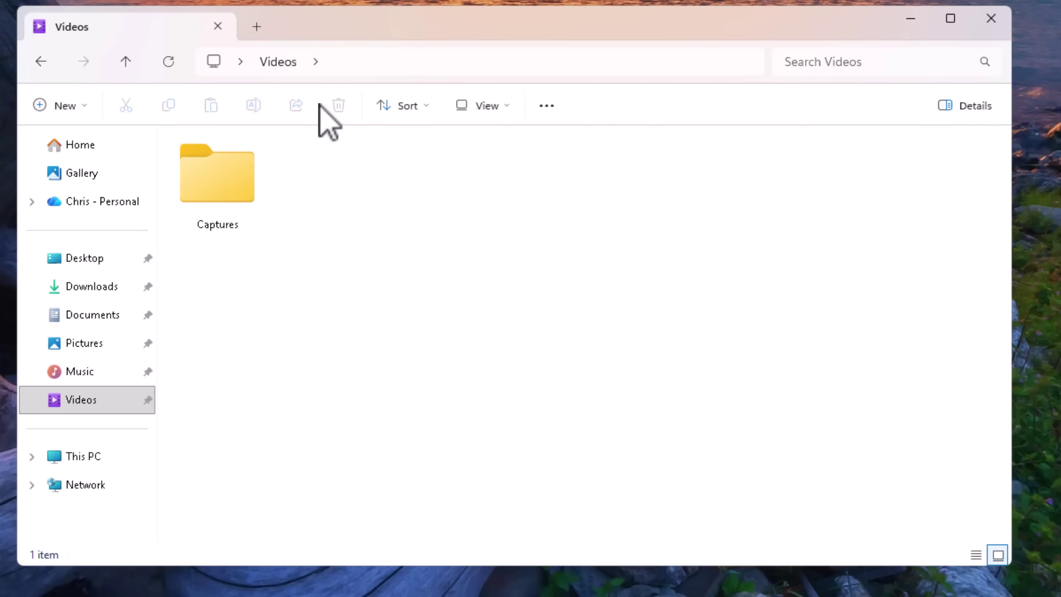
Revisit the Desktop, Documents and Pictures folders to check whether the backup prompt still shows
click(98, 265)
click(111, 316)
click(116, 345)
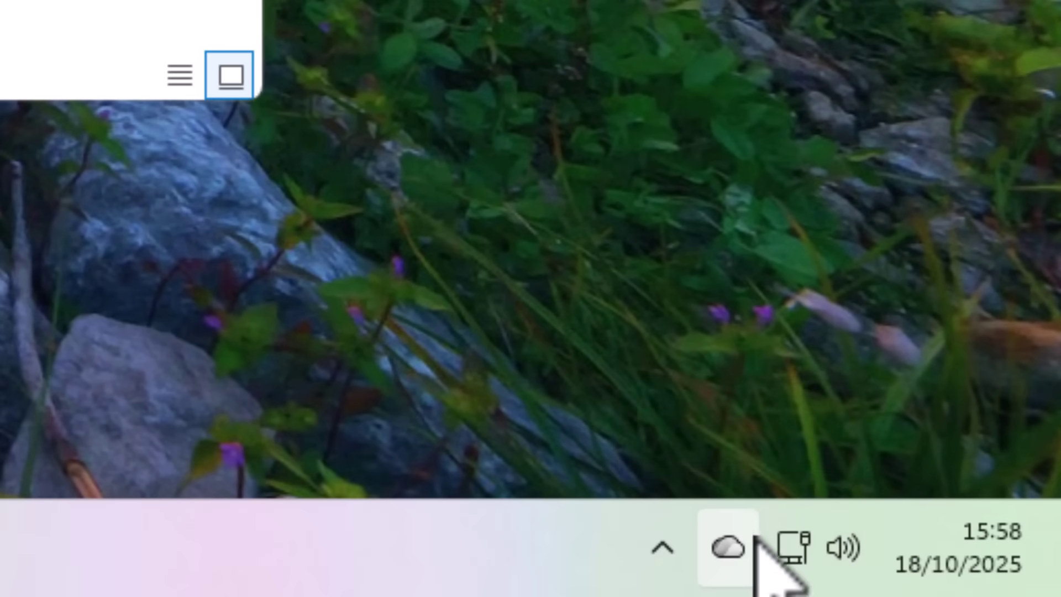
Check the hidden system tray icons for OneDrive and view the computer's power options, leaving them unused
click(665, 547)
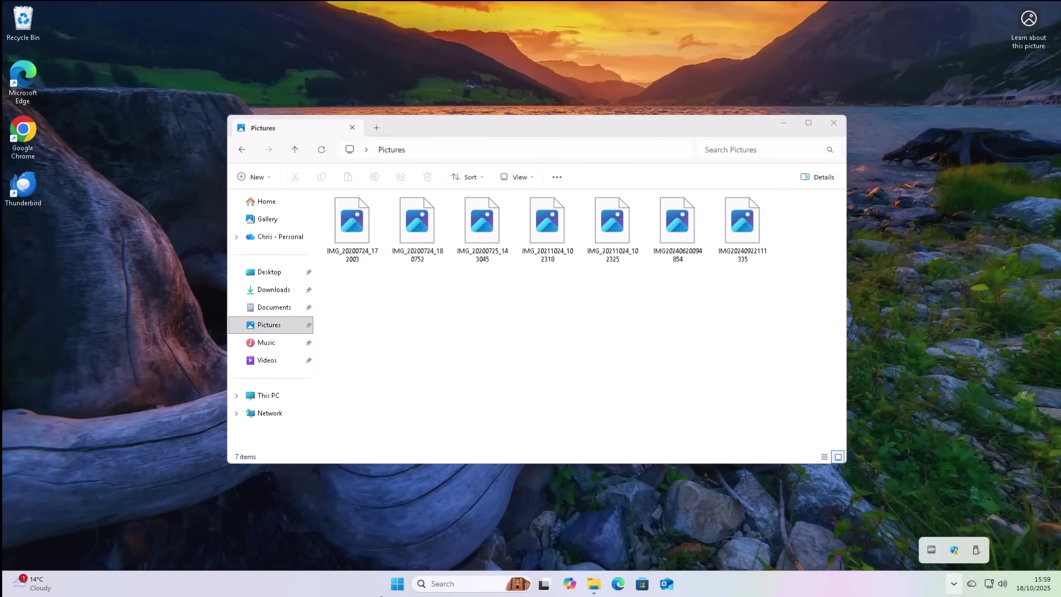
click(394, 585)
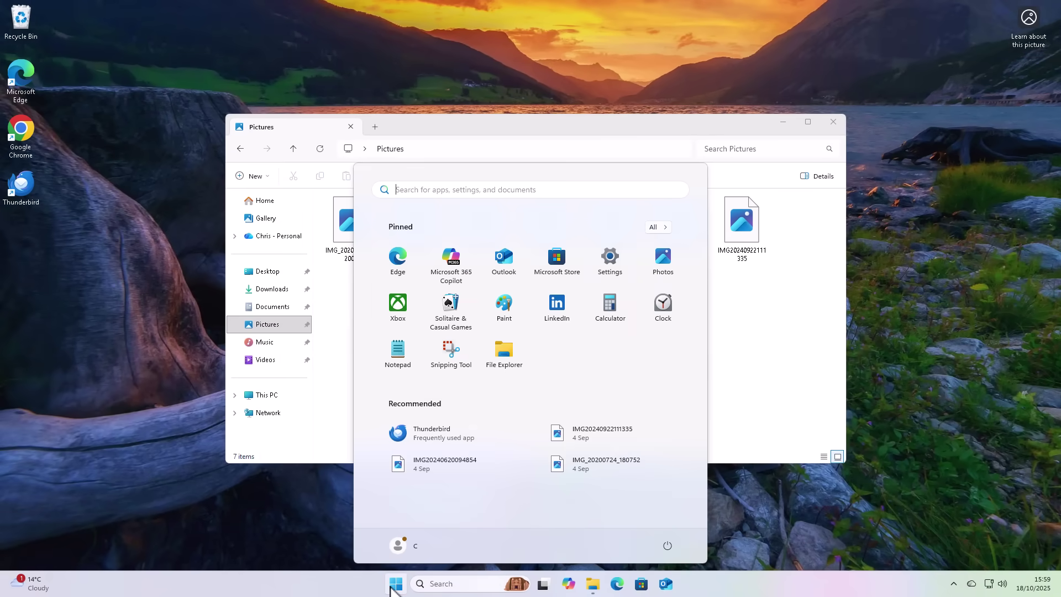
click(668, 547)
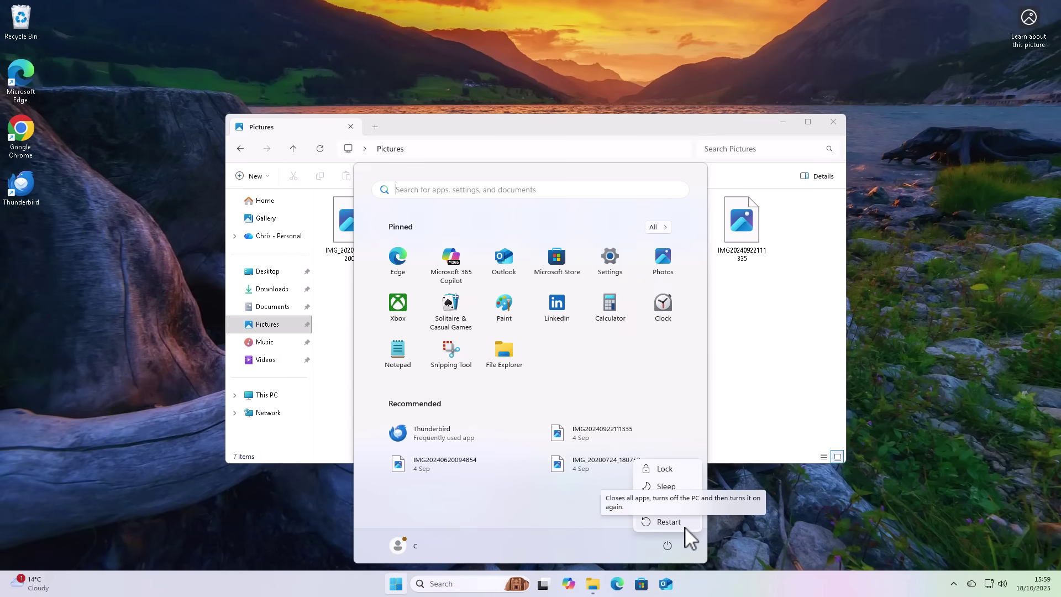
key(Escape)
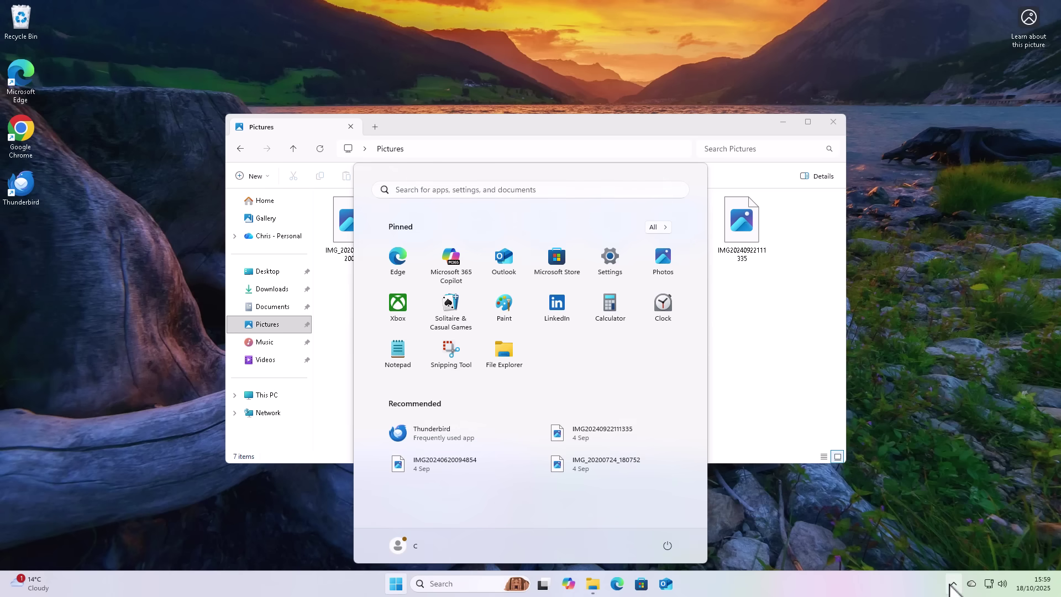
key(Escape)
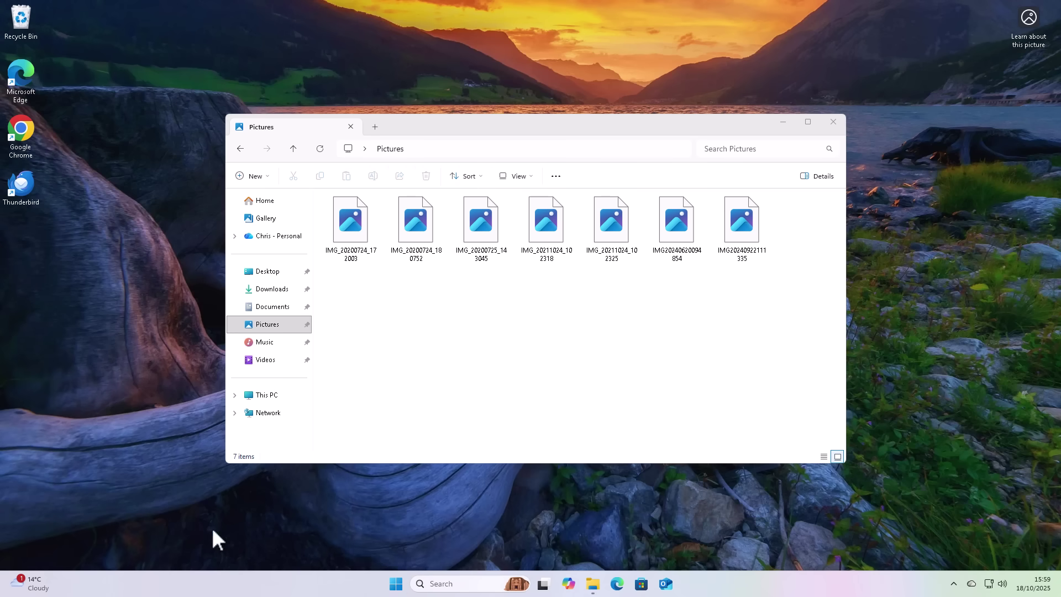
Search the computer for "onedrive", launch the OneDrive app, and close the OneDrive and Pictures folder windows
click(397, 583)
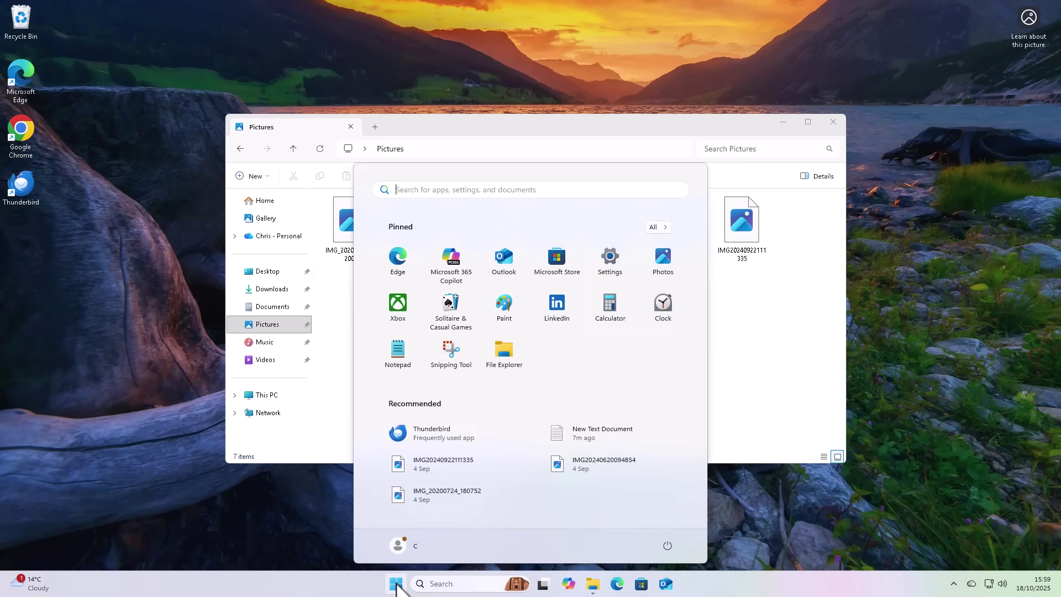
text(onedrive)
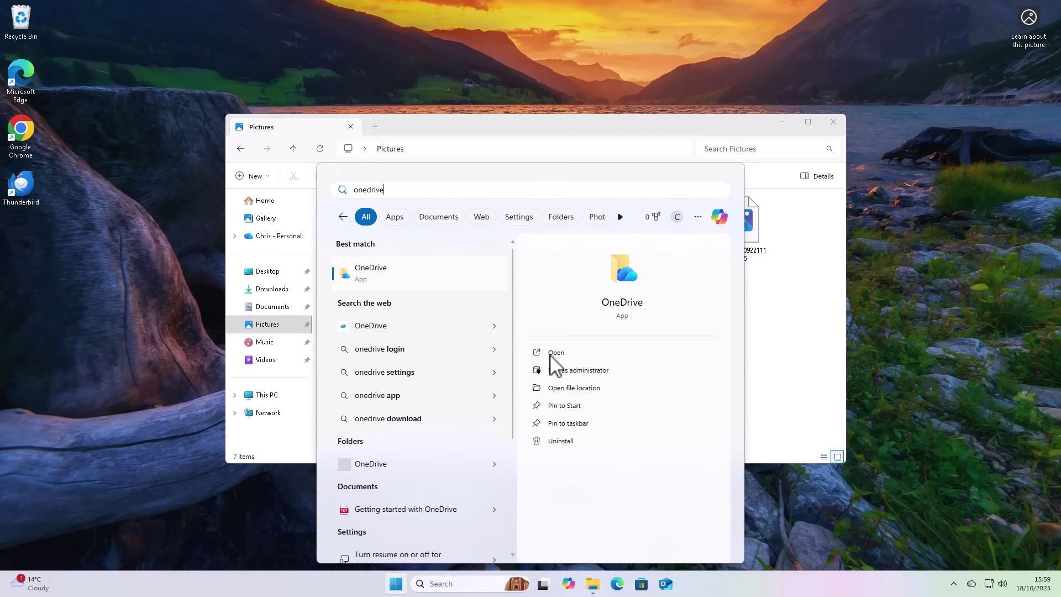
click(555, 353)
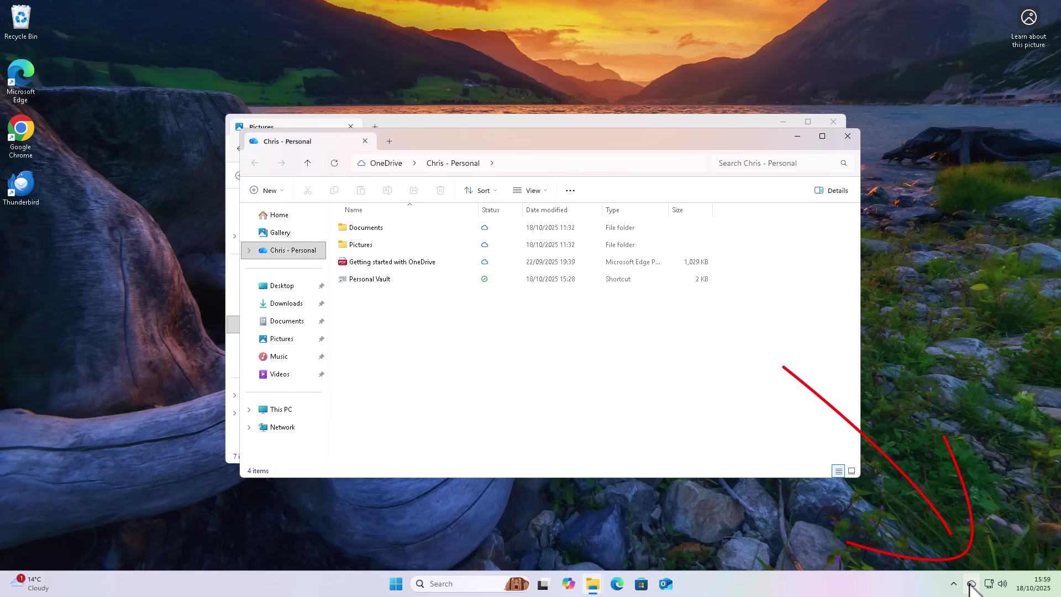
click(847, 136)
click(833, 121)
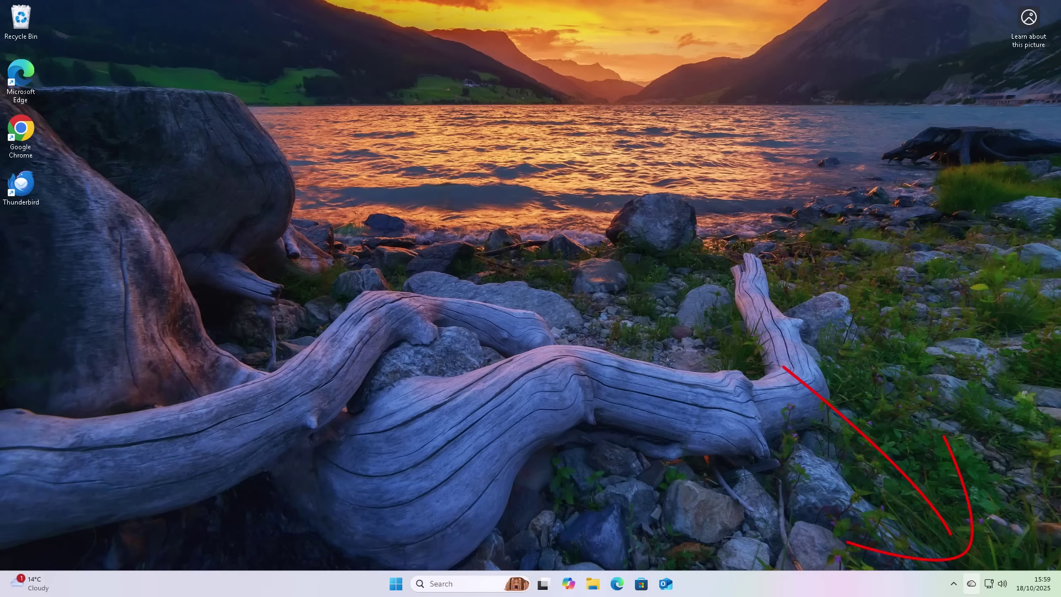
Download all OneDrive files to this PC through the advanced Sync and backup settings, and close the OneDrive folder window
right_click(973, 585)
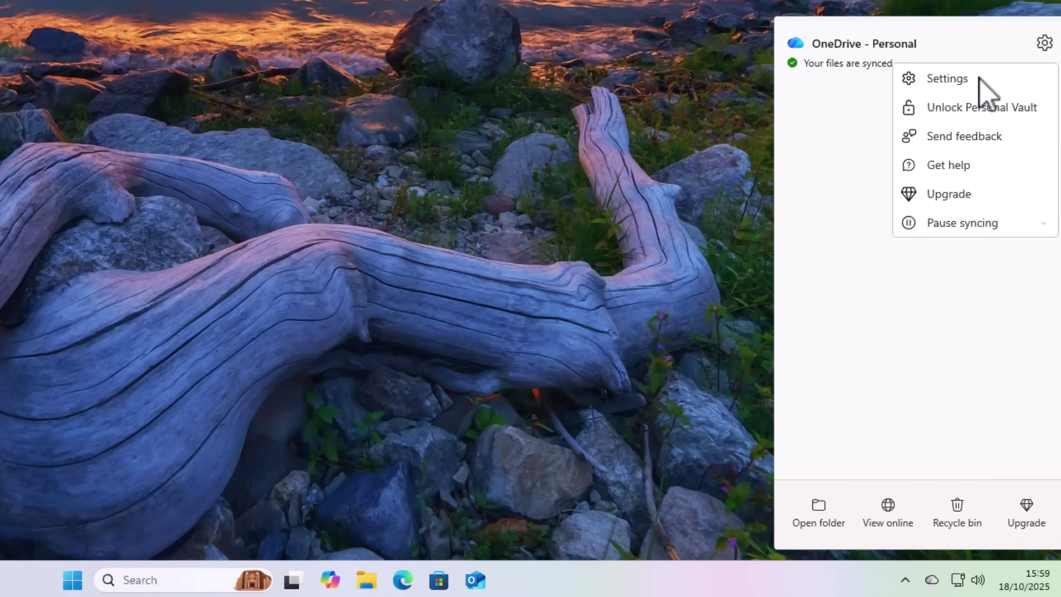
click(977, 77)
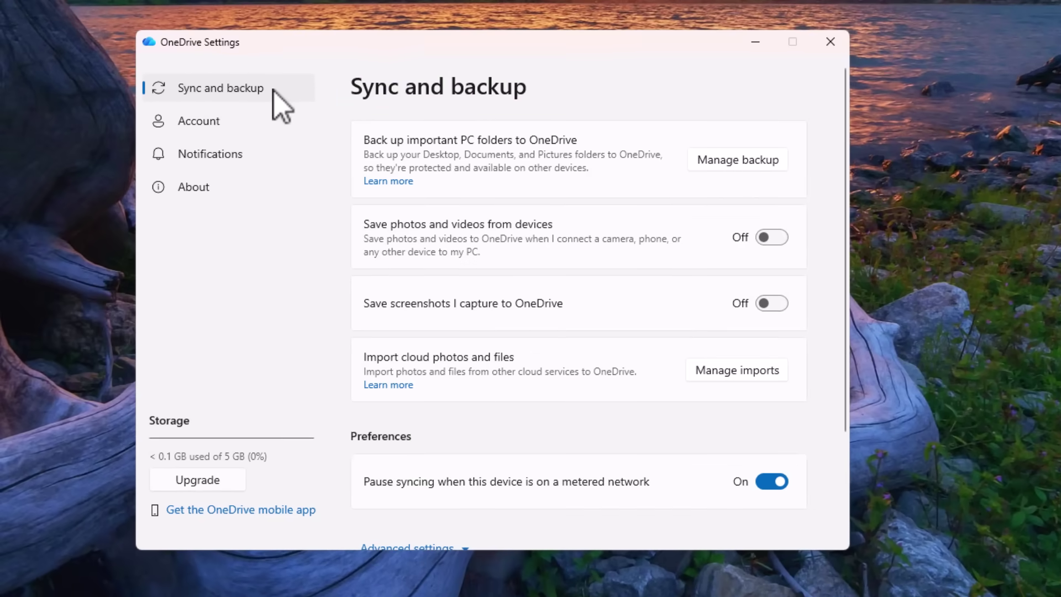
scroll(586, 218, down, 3)
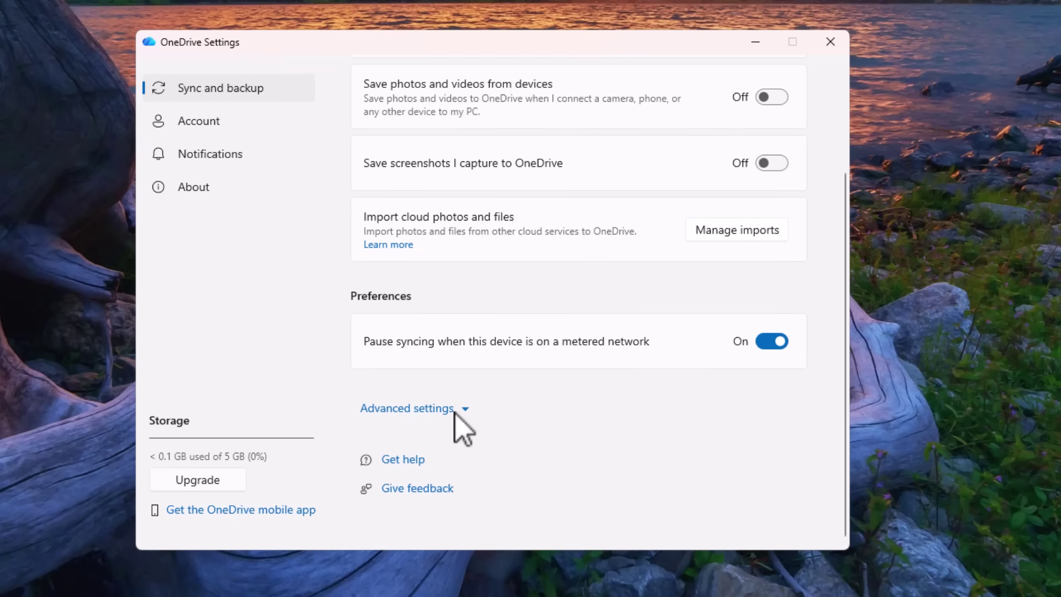
click(456, 410)
scroll(467, 428, down, 5)
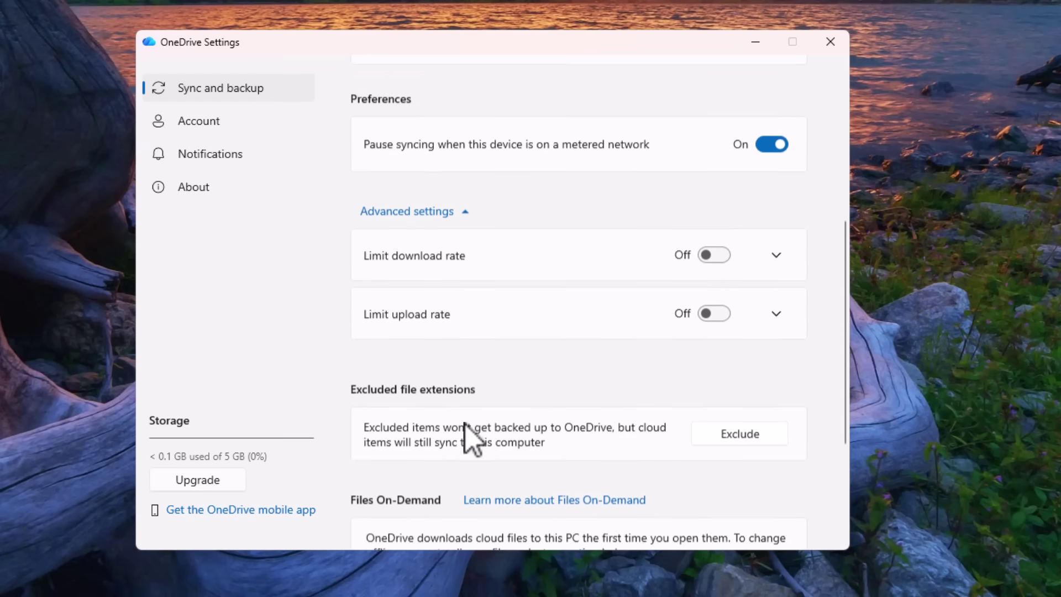
scroll(470, 438, down, 2)
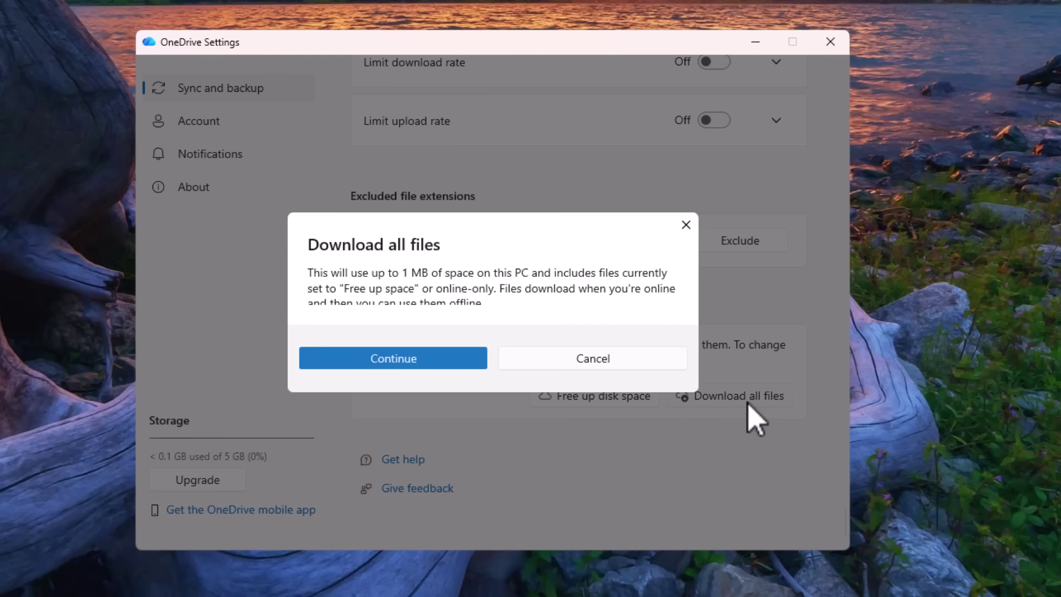
click(441, 360)
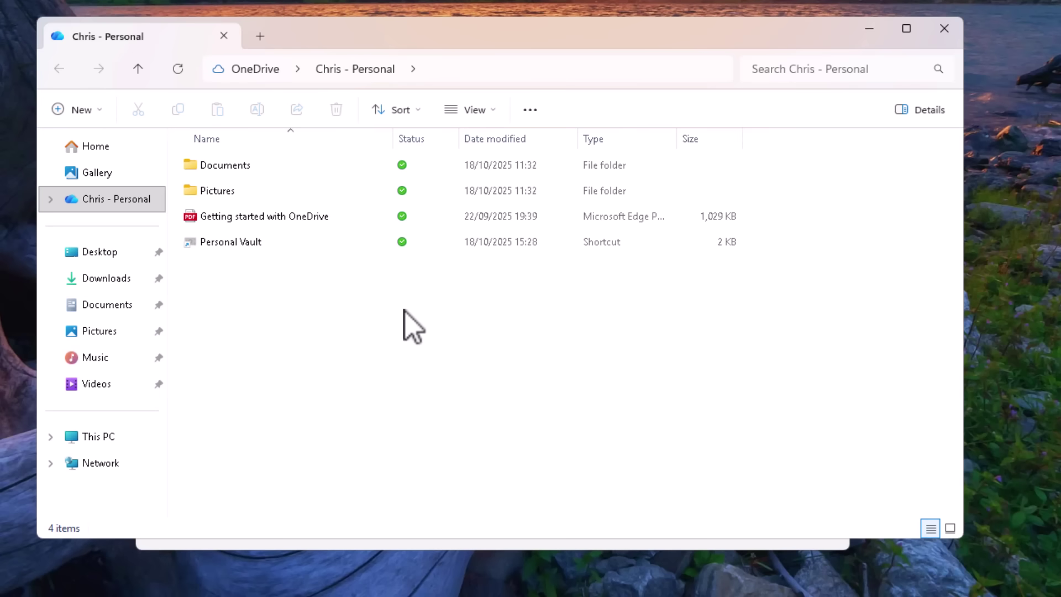
click(942, 29)
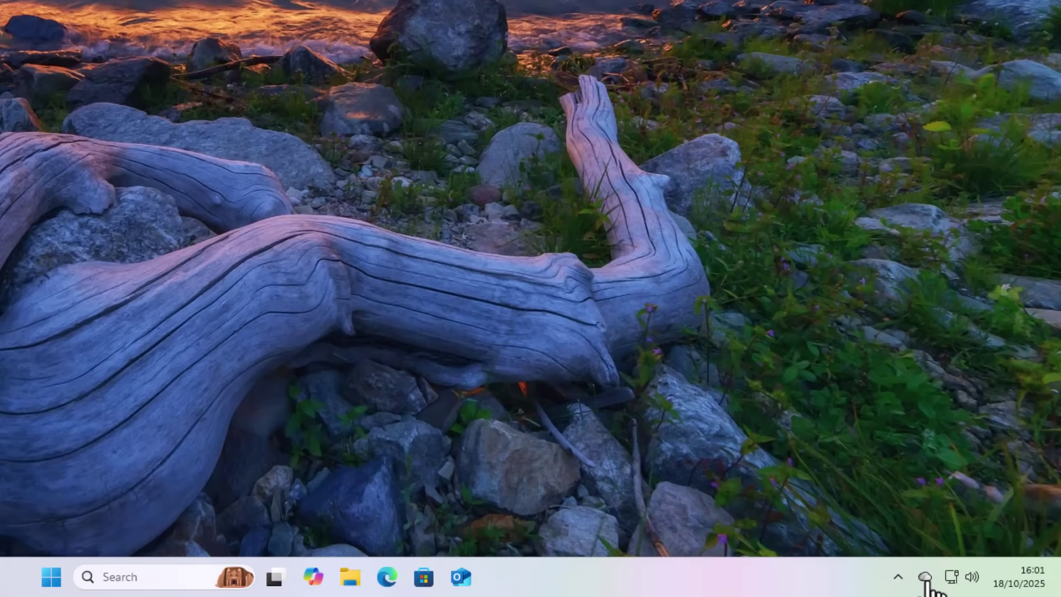
Review which PC folders are backed up in OneDrive's Sync and backup settings, and close the settings without changes
click(926, 578)
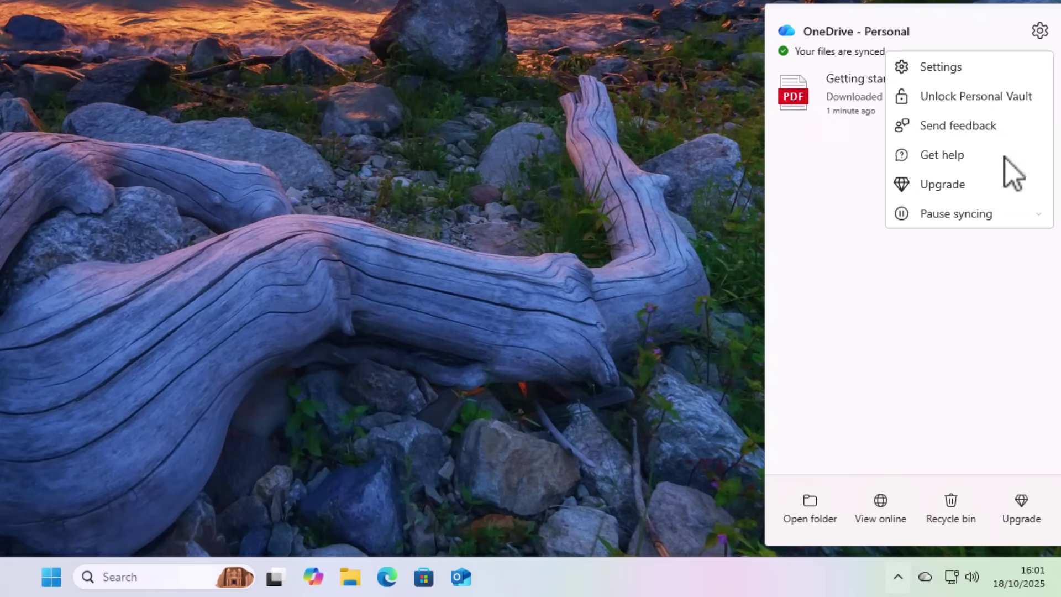
click(971, 69)
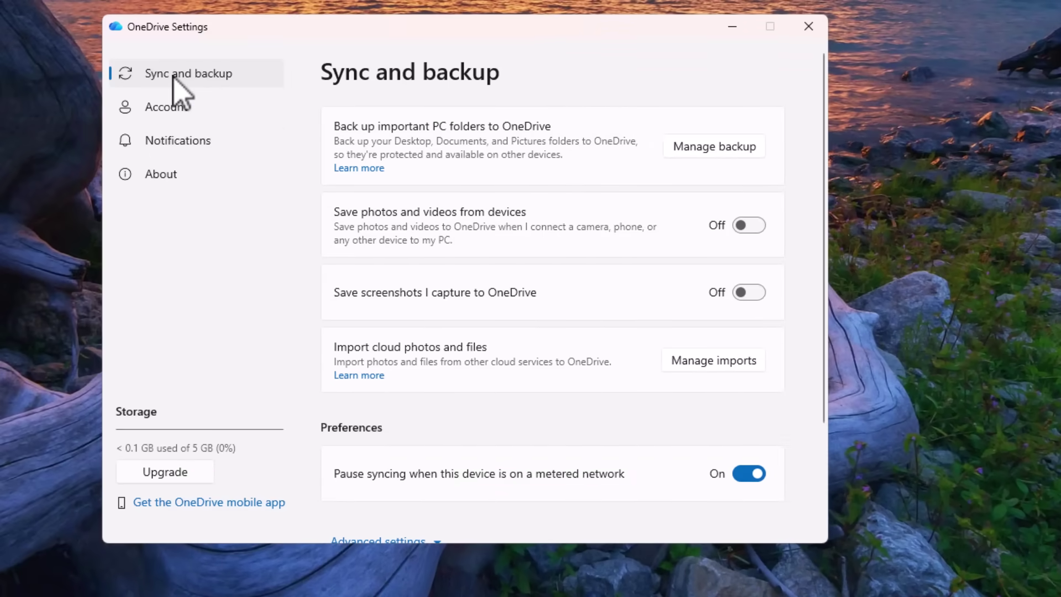
click(710, 148)
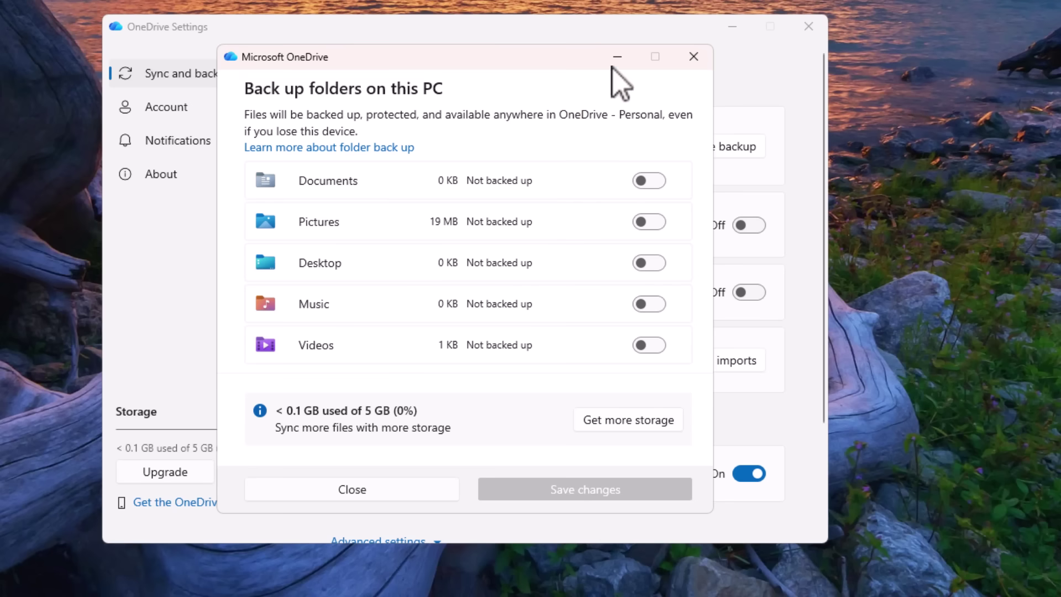
click(694, 57)
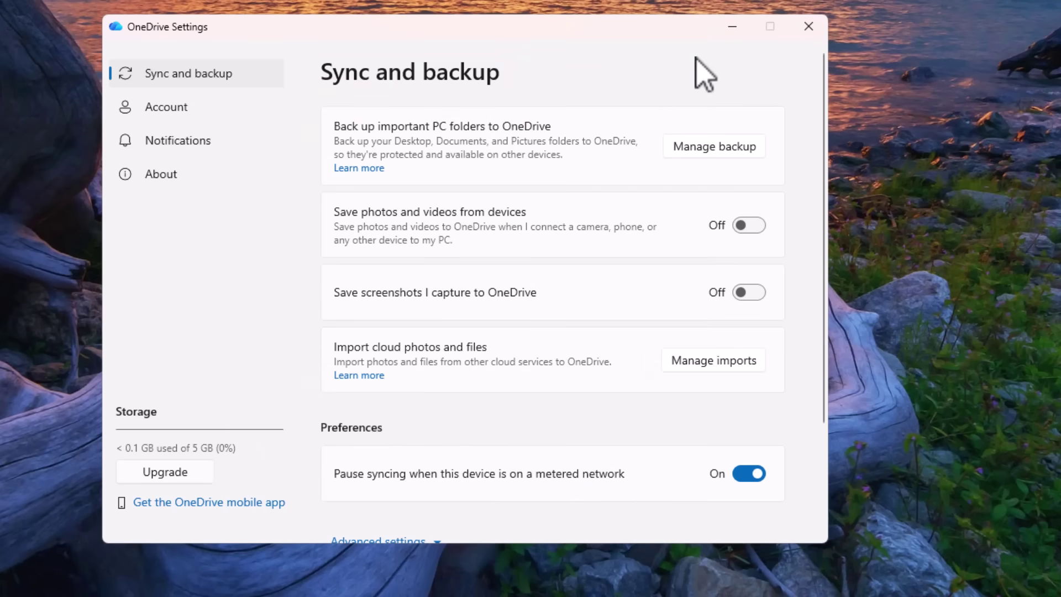
click(699, 149)
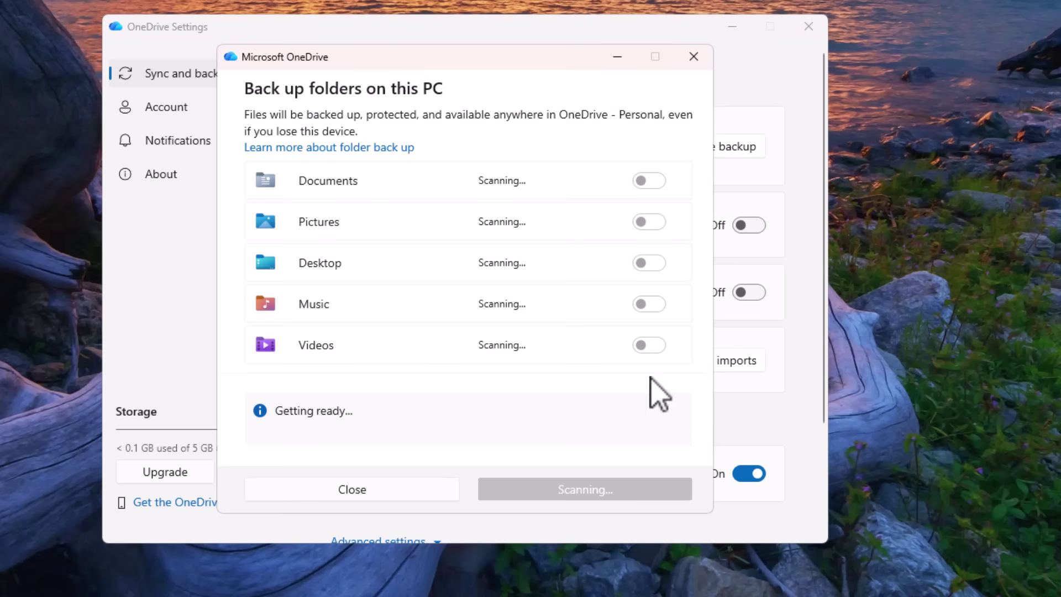
click(694, 57)
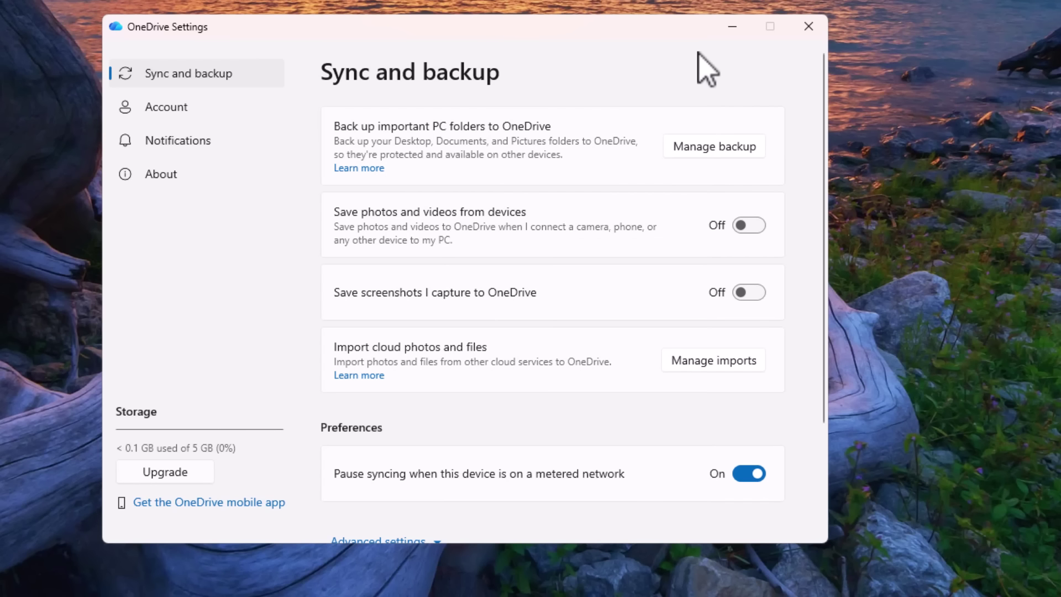
click(814, 35)
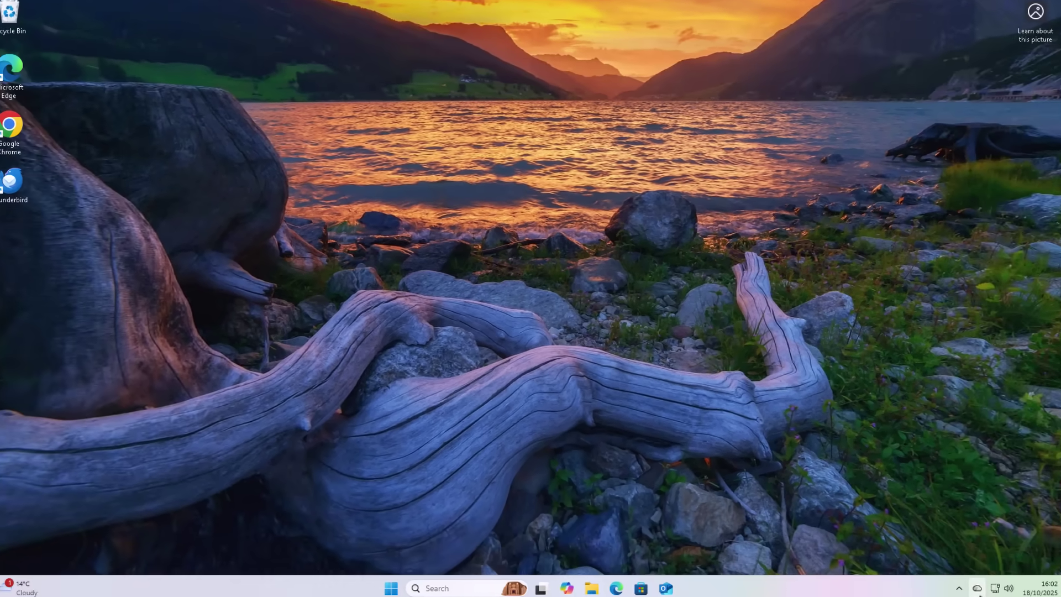
Quit OneDrive from its pause-syncing options and confirm quitting
mouse_move(978, 594)
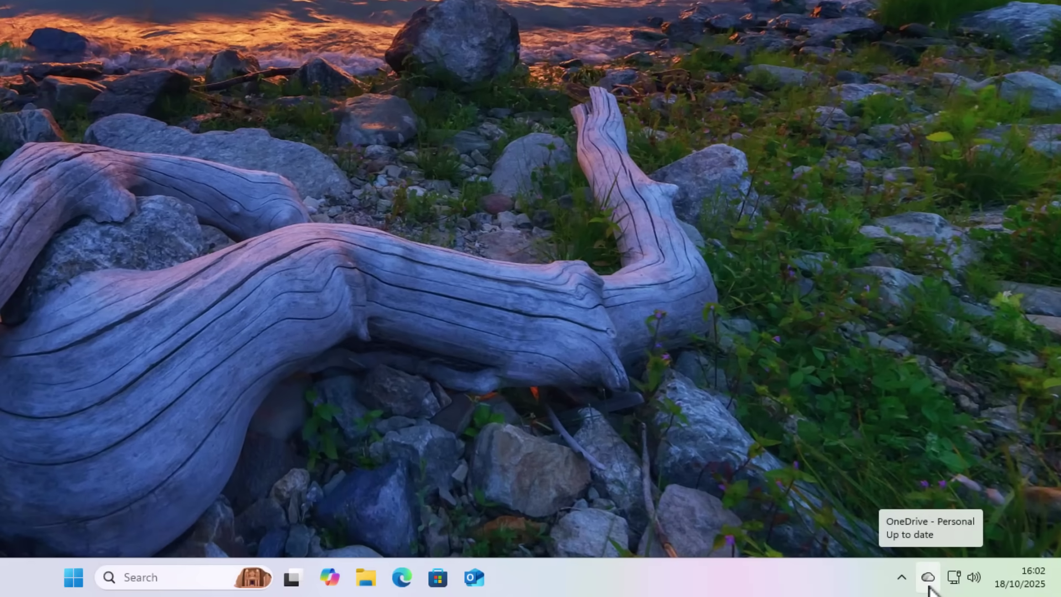
right_click(930, 588)
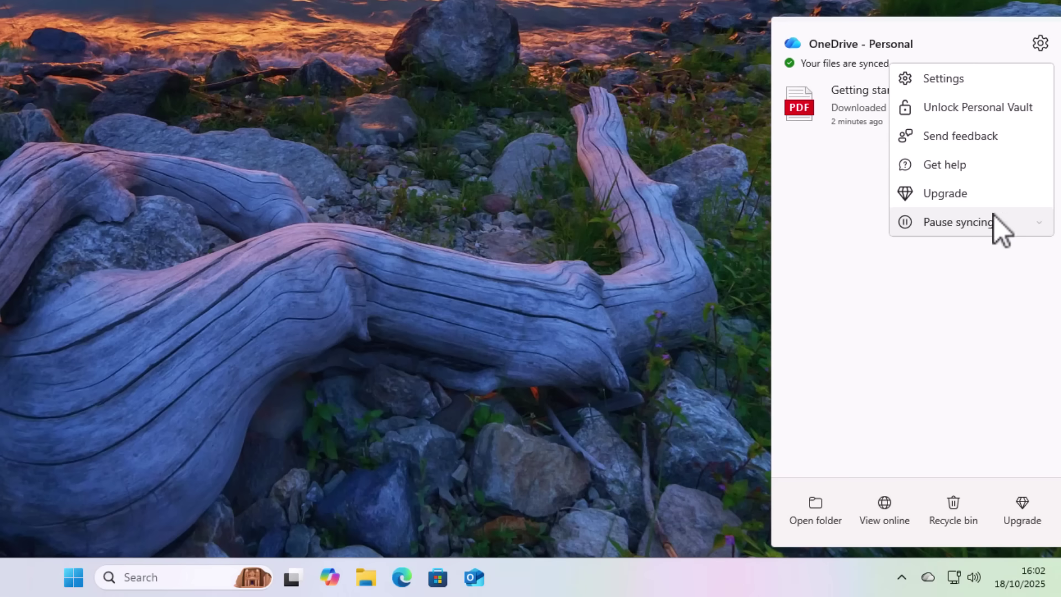
click(947, 224)
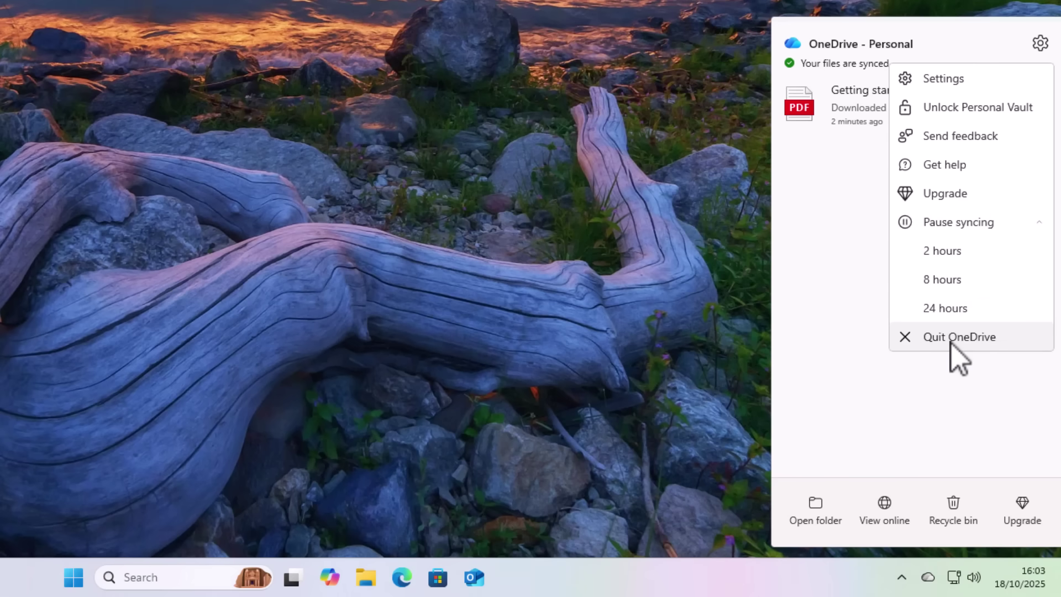
click(952, 340)
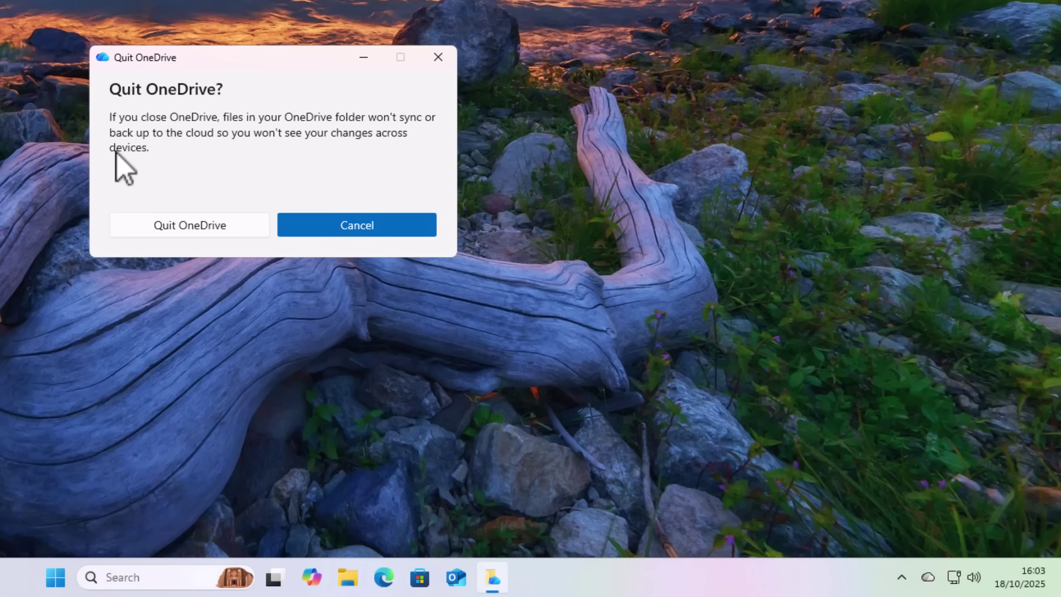
click(220, 227)
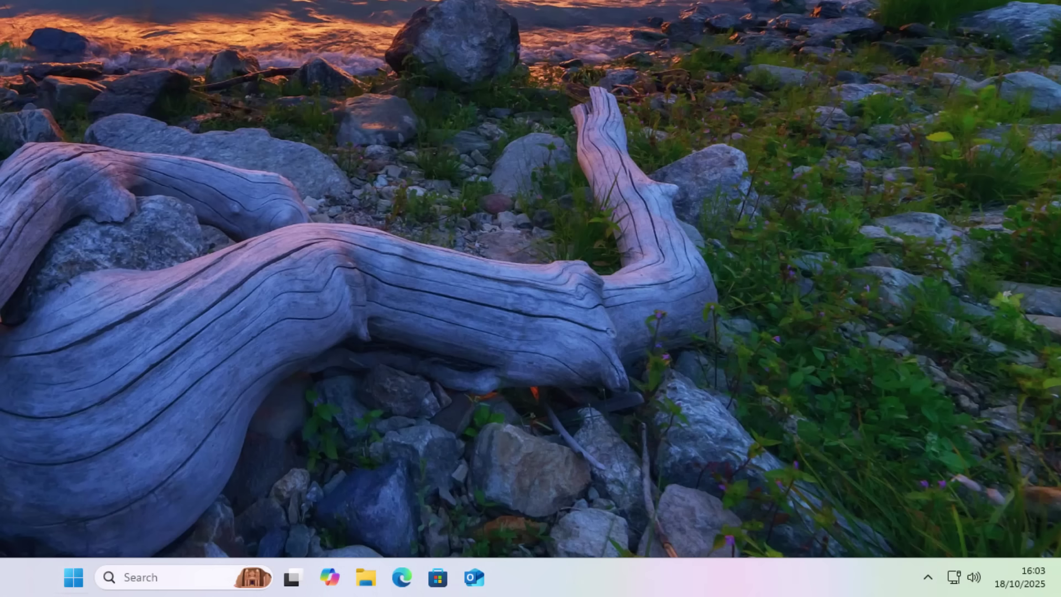
Disable OneDrive as a startup app in Task Manager, and close Task Manager
right_click(625, 578)
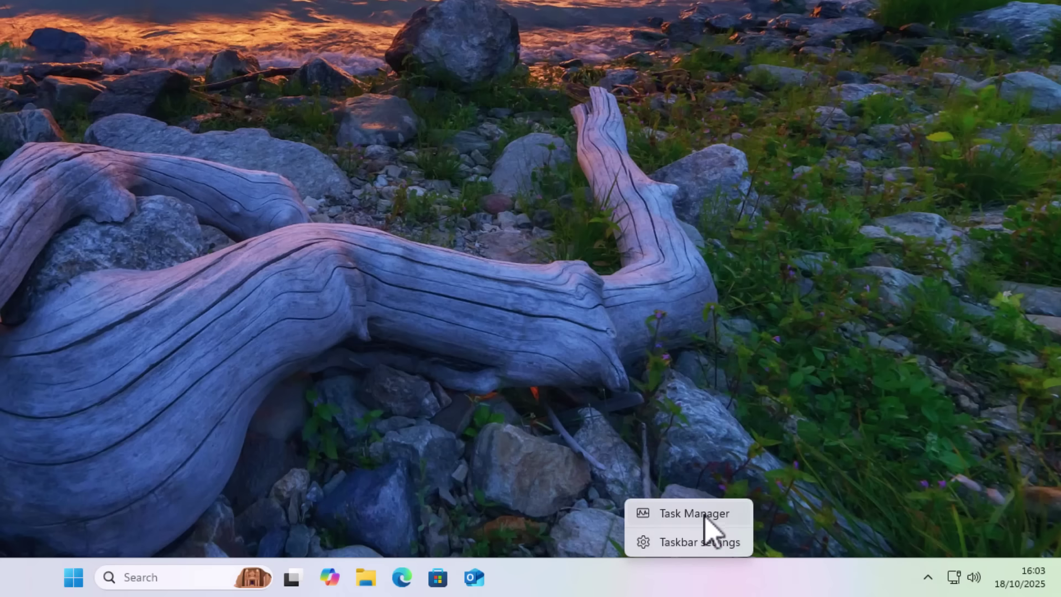
click(735, 516)
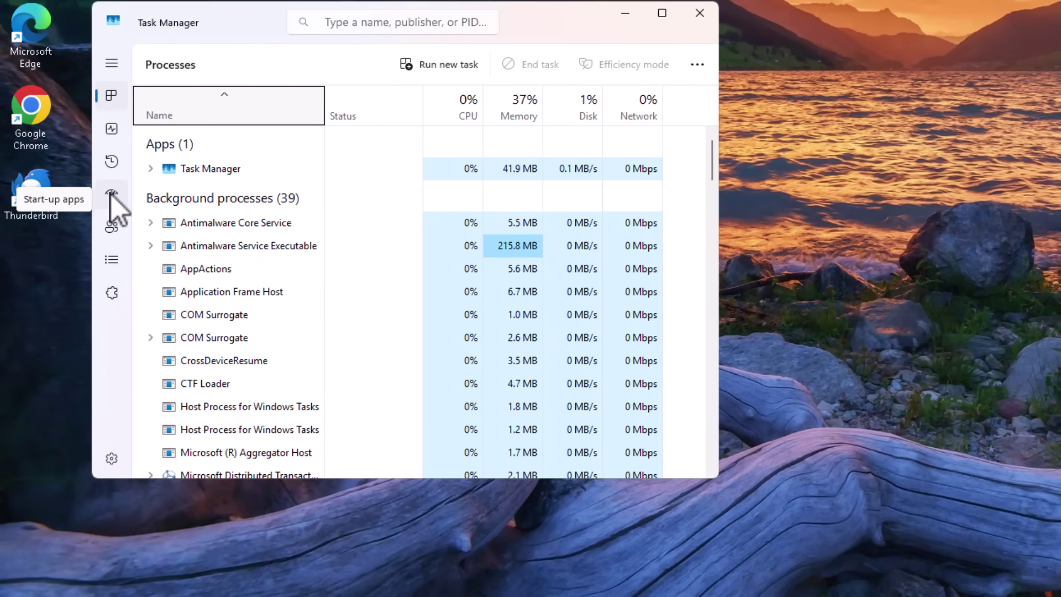
click(111, 195)
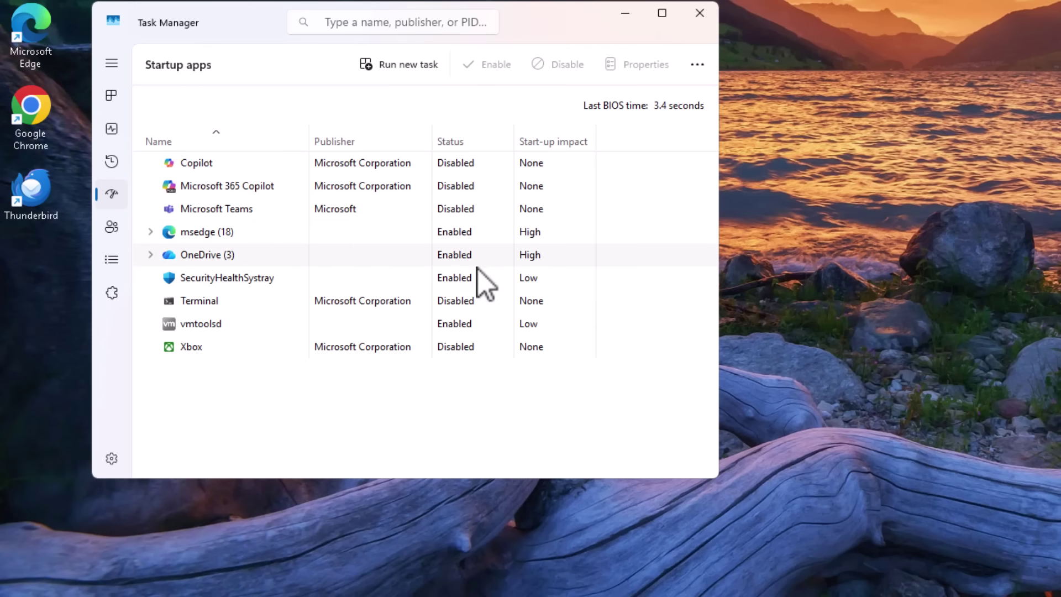
right_click(216, 260)
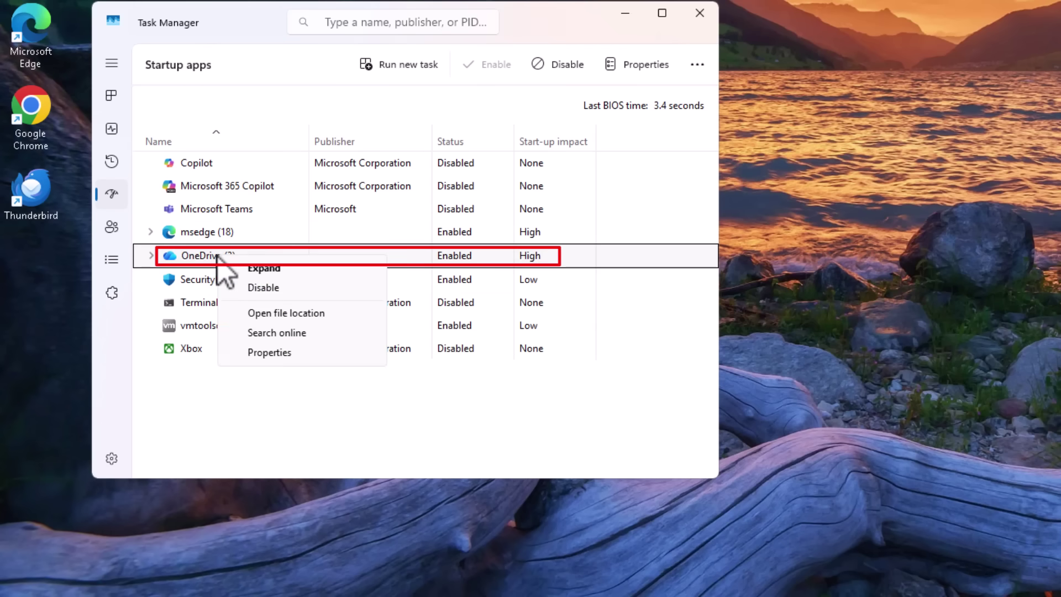
click(268, 289)
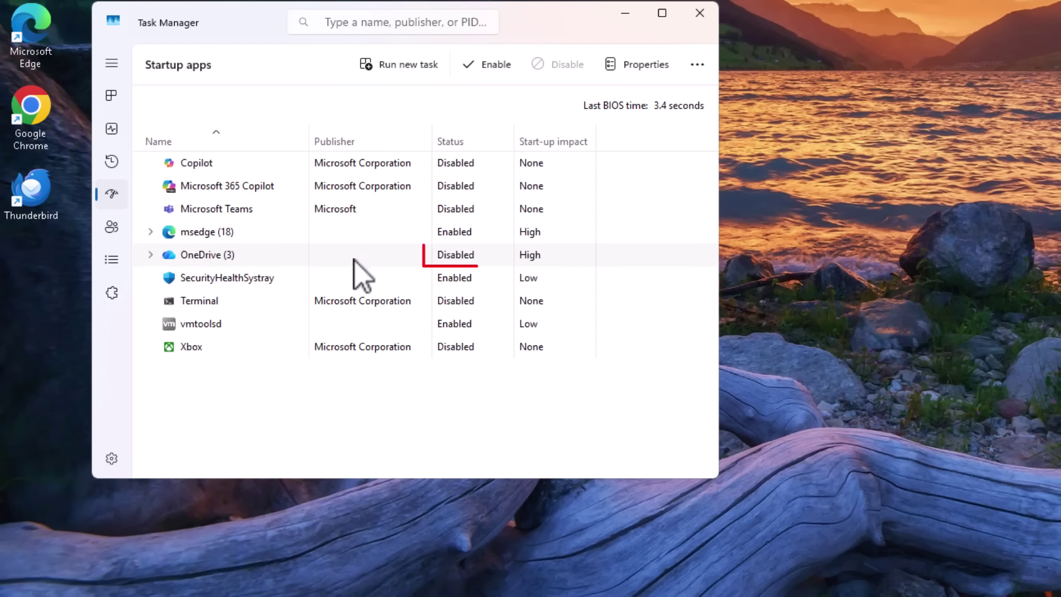
click(701, 18)
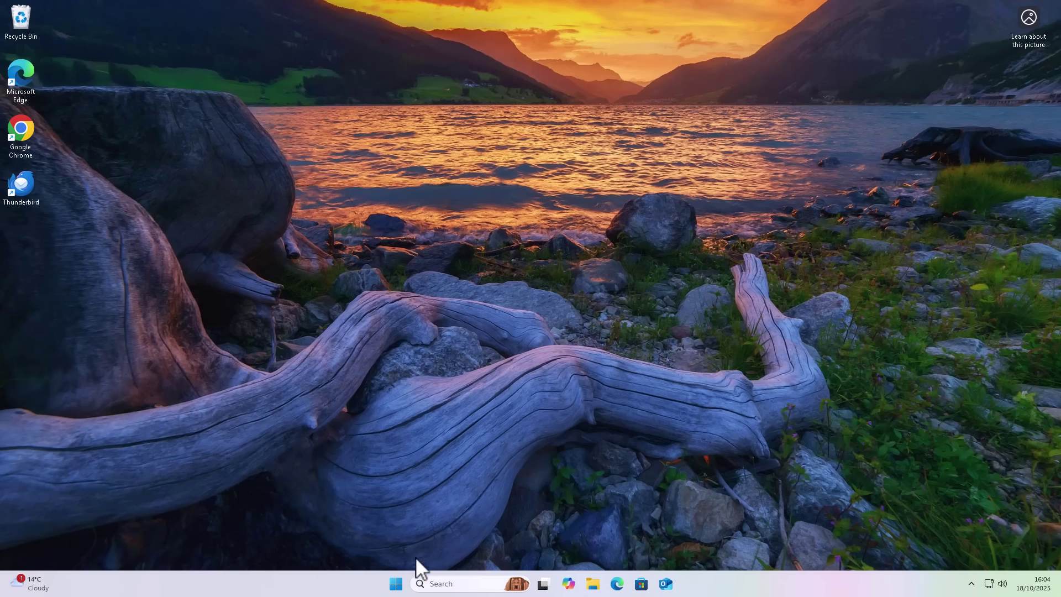
Turn off notifications from OneDrive and Windows Back up in the Windows Settings app
click(396, 586)
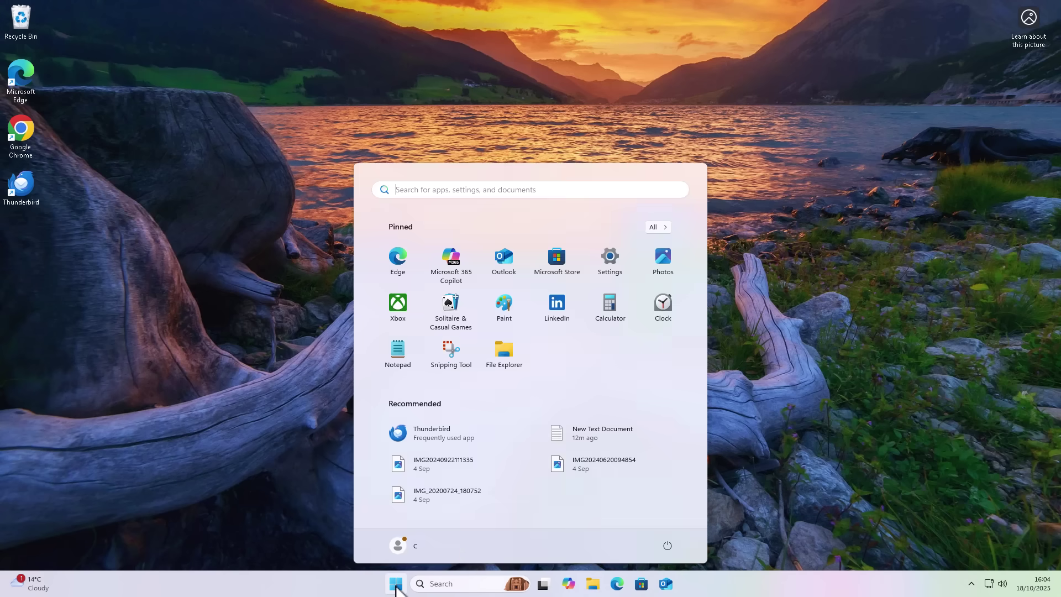
click(611, 262)
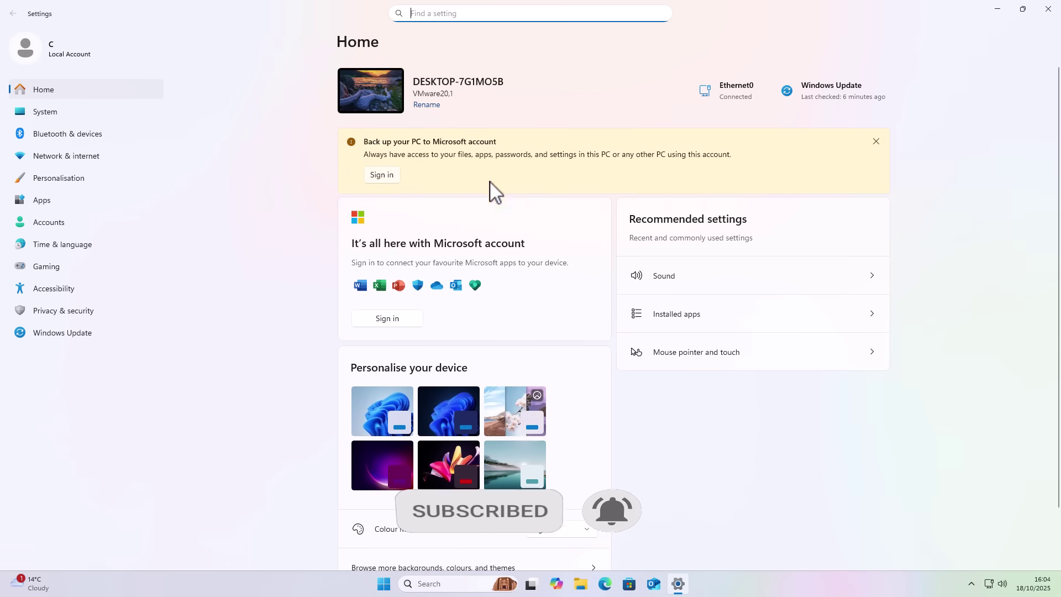
click(55, 114)
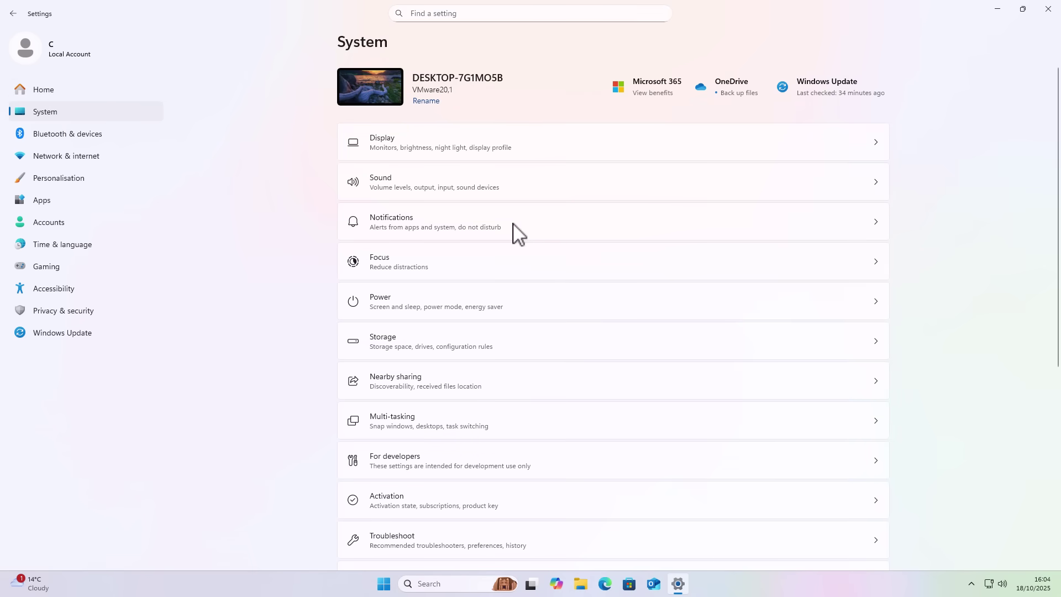
click(562, 234)
scroll(974, 267, down, 2)
scroll(974, 267, down, 4)
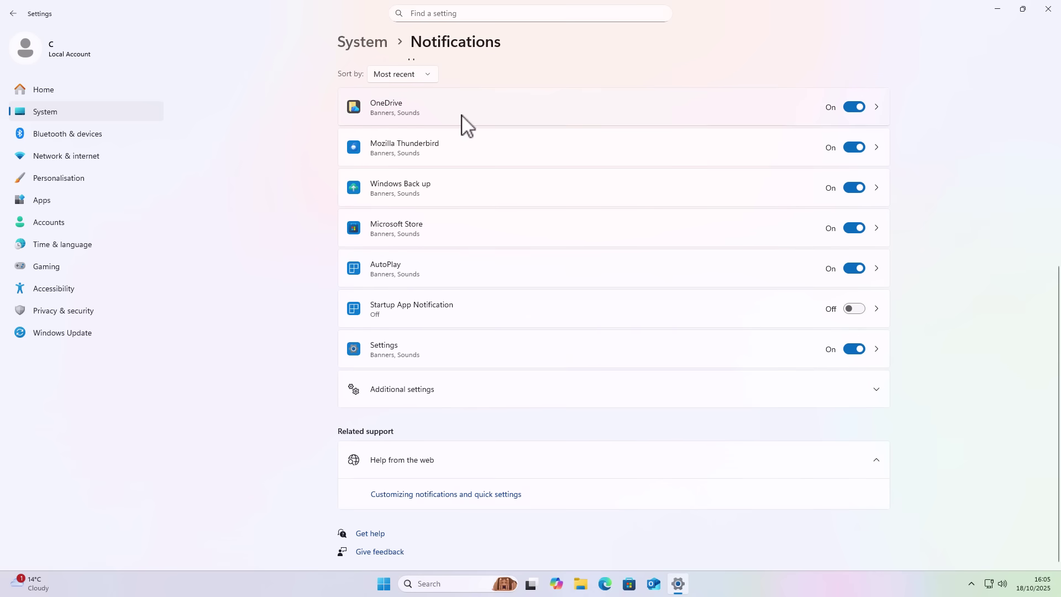
click(855, 107)
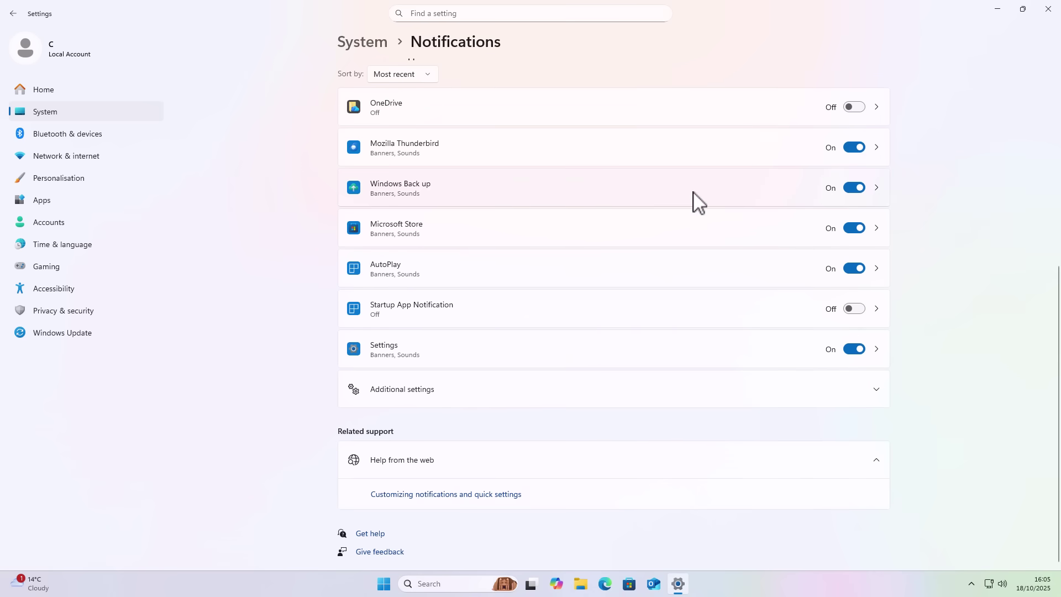
click(857, 189)
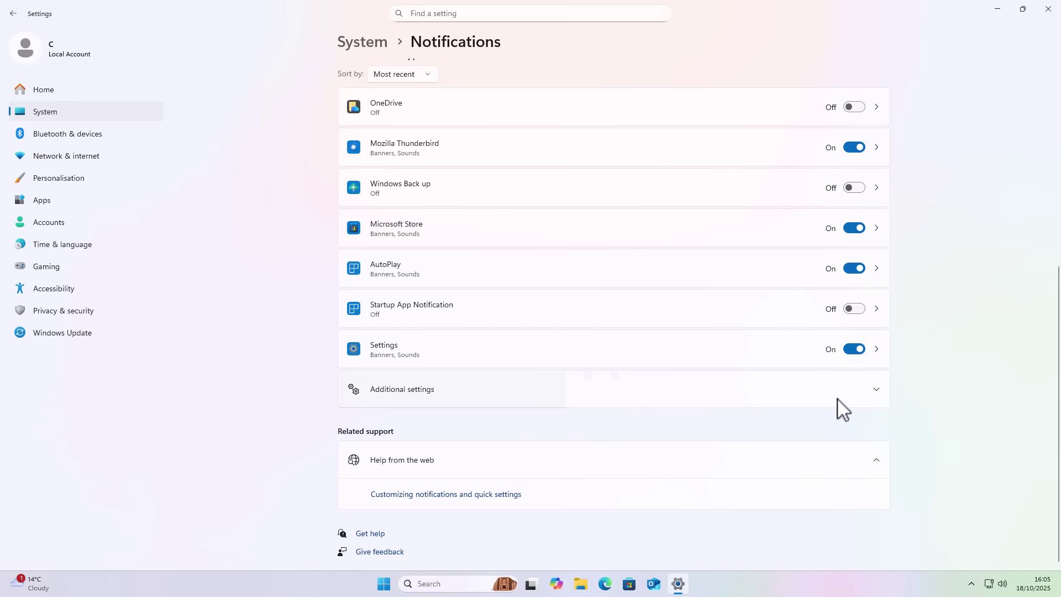
Disable the Windows welcome experience, device setup suggestions, and tips and suggestions in the additional notification settings
click(877, 390)
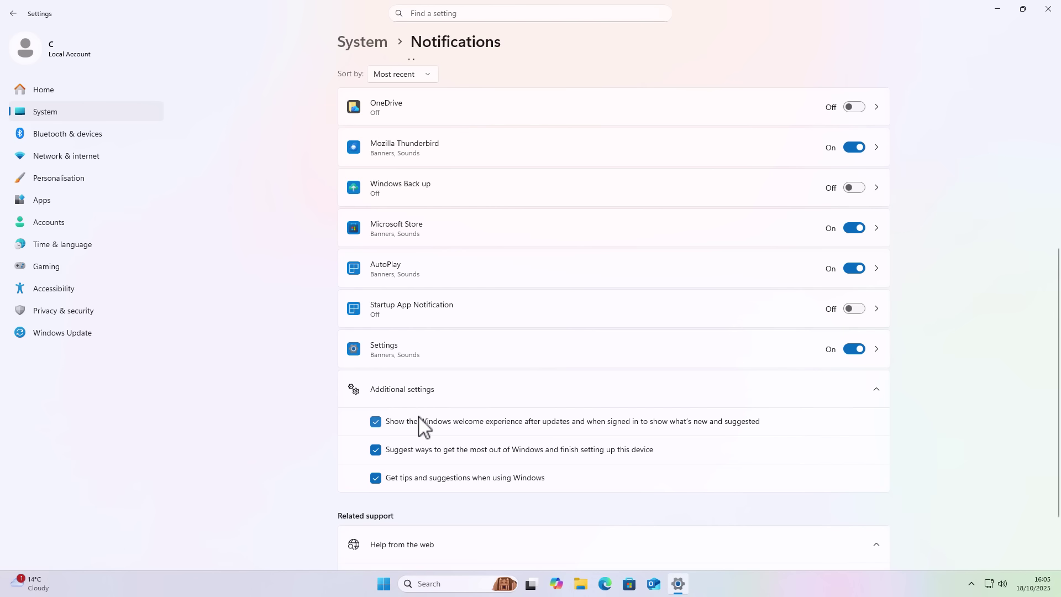
click(377, 422)
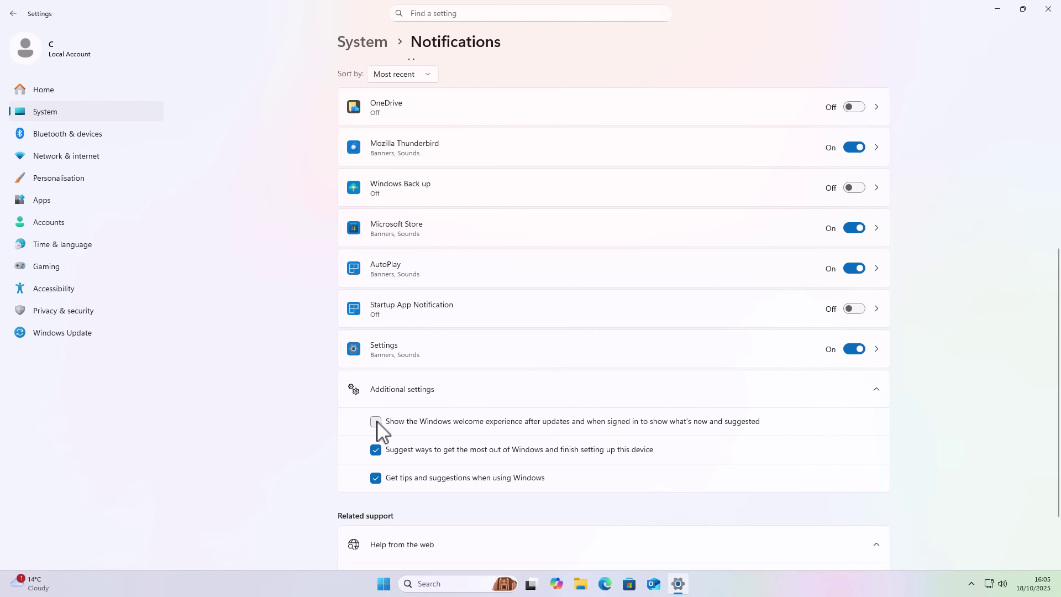
click(376, 452)
click(375, 479)
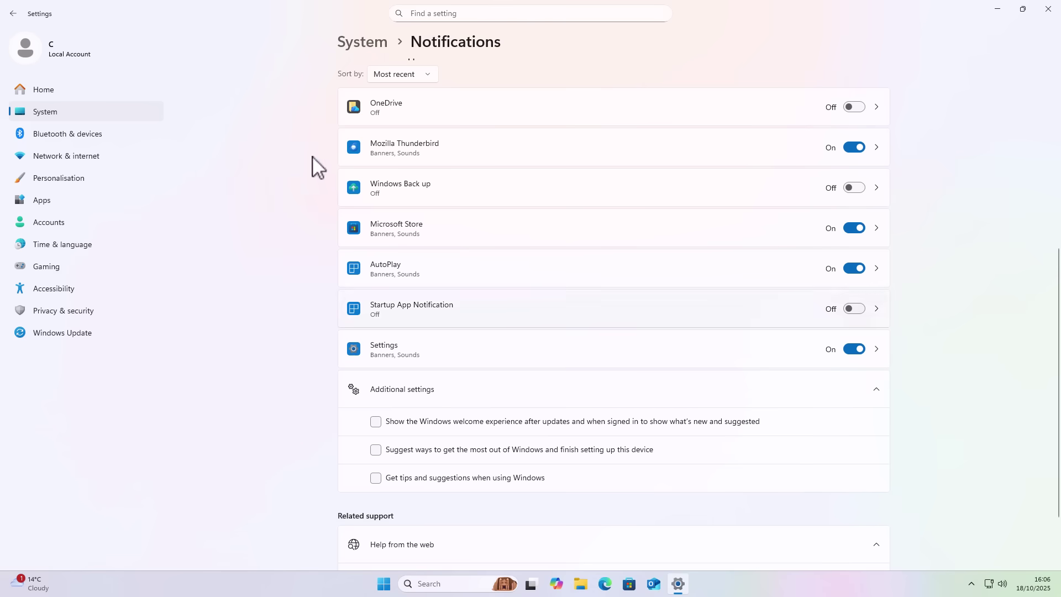
Turn off Start menu recommendations for tips, shortcuts, new apps, and more in the personalisation settings
click(42, 181)
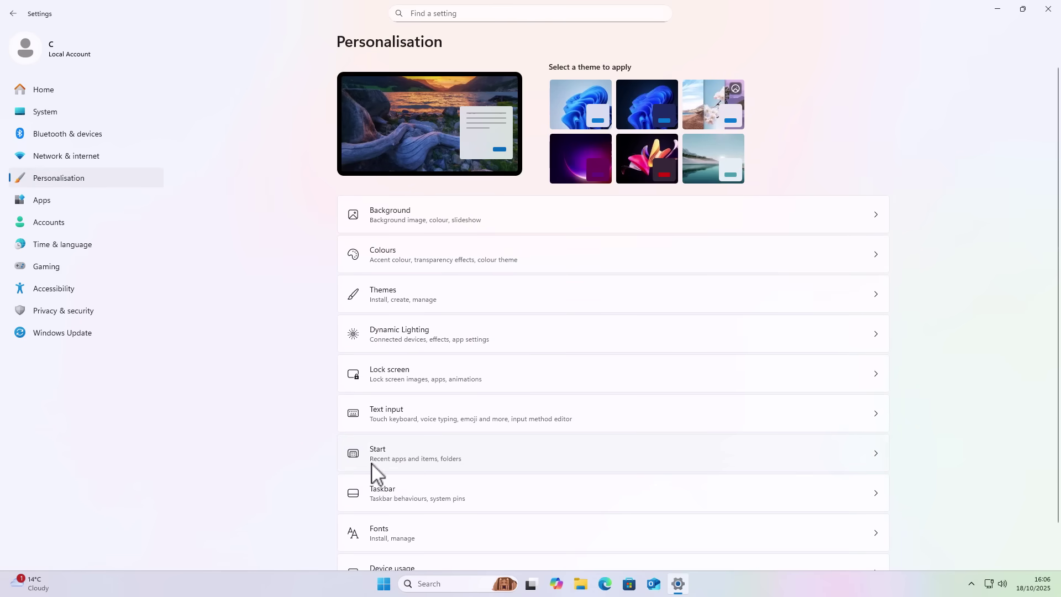
click(483, 453)
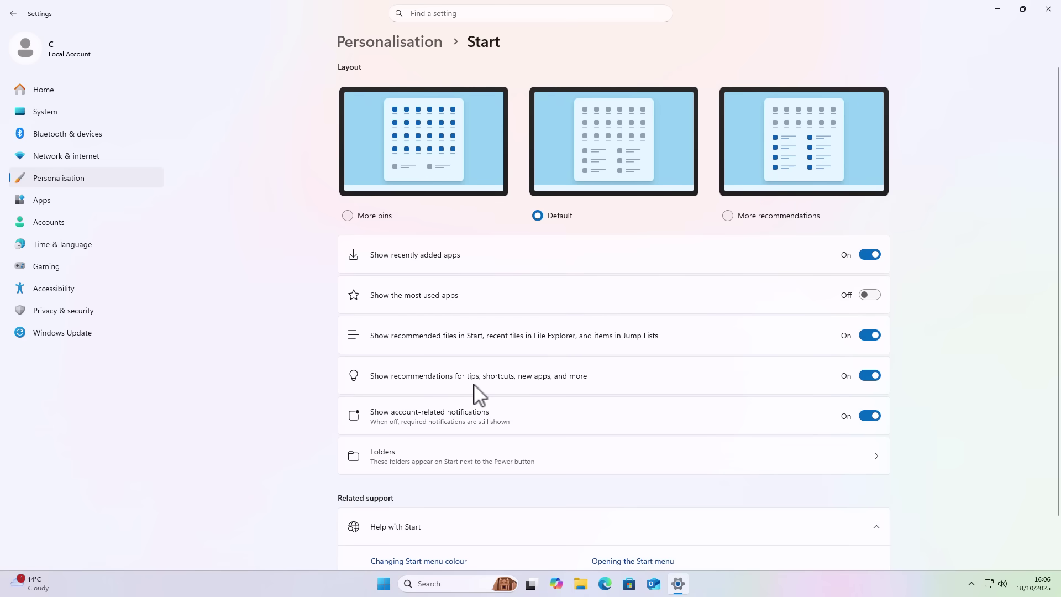
click(869, 377)
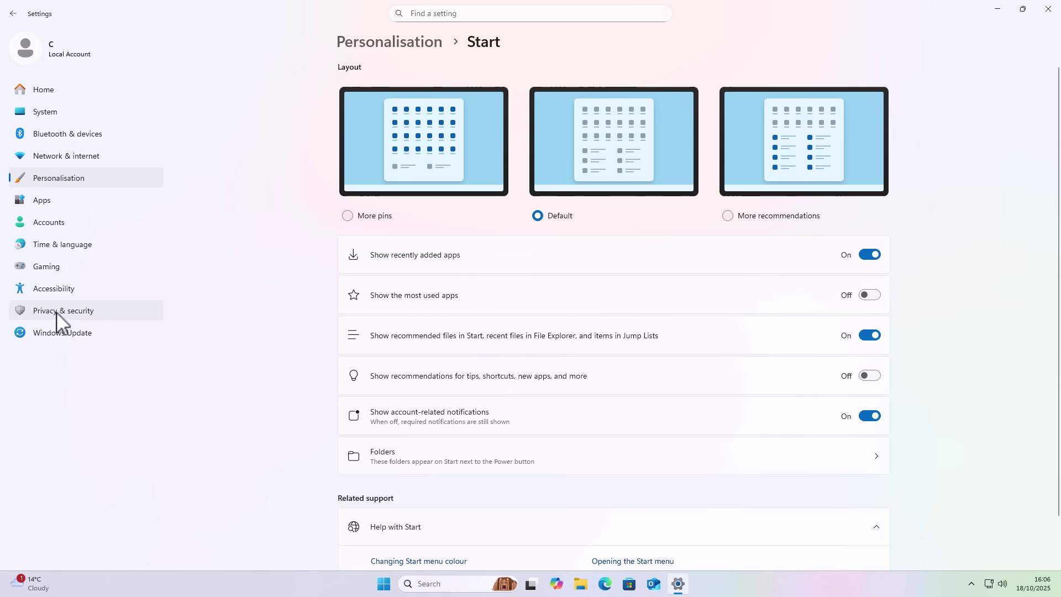
Turn off recommendations and offers in Settings and notifications in Settings under the privacy options, and return to the Settings home page
click(104, 324)
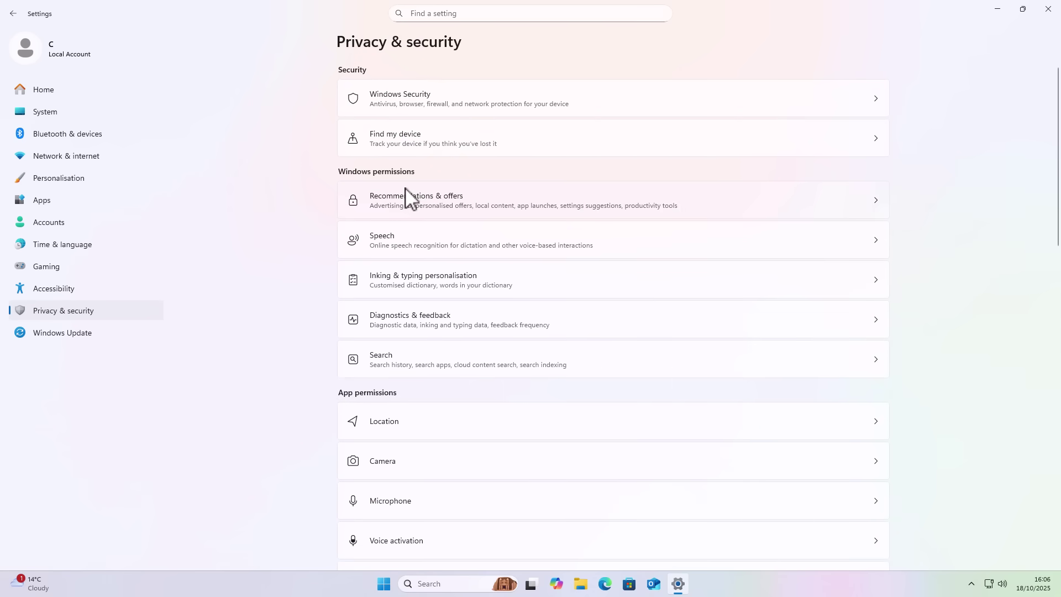
click(486, 217)
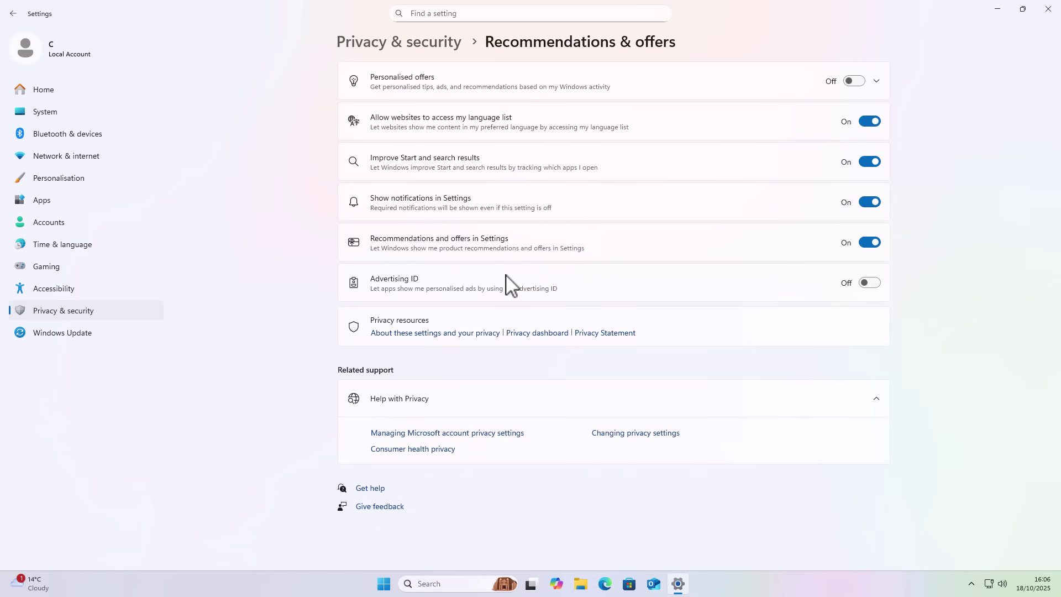
click(870, 242)
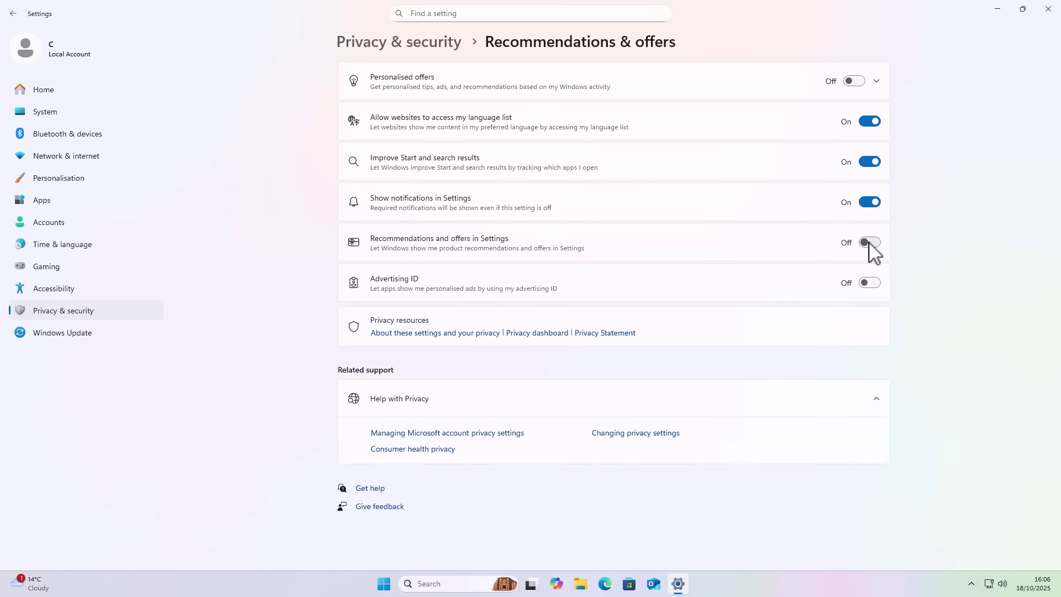
click(866, 206)
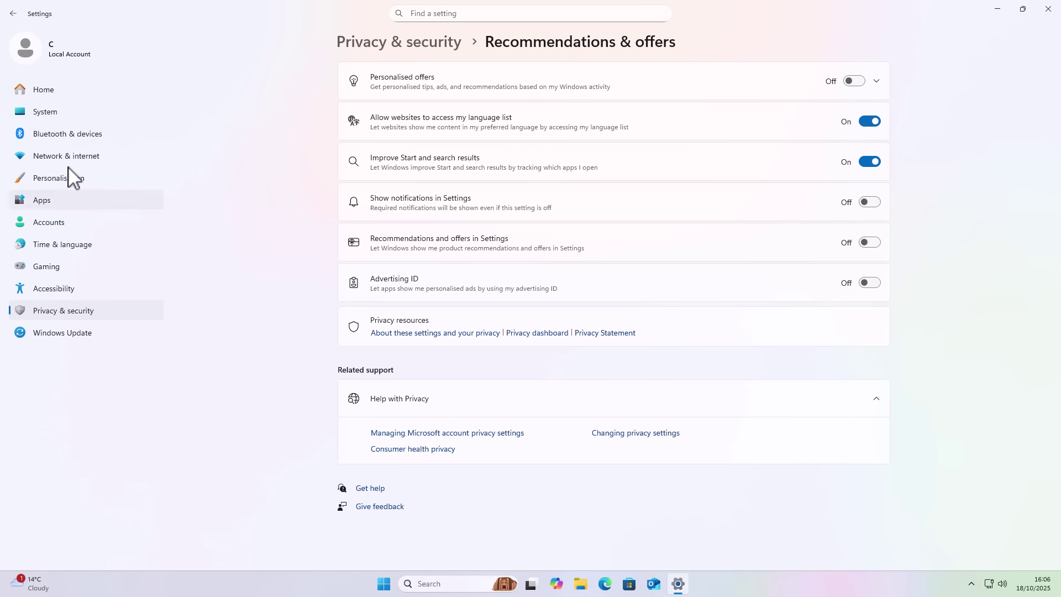
click(44, 112)
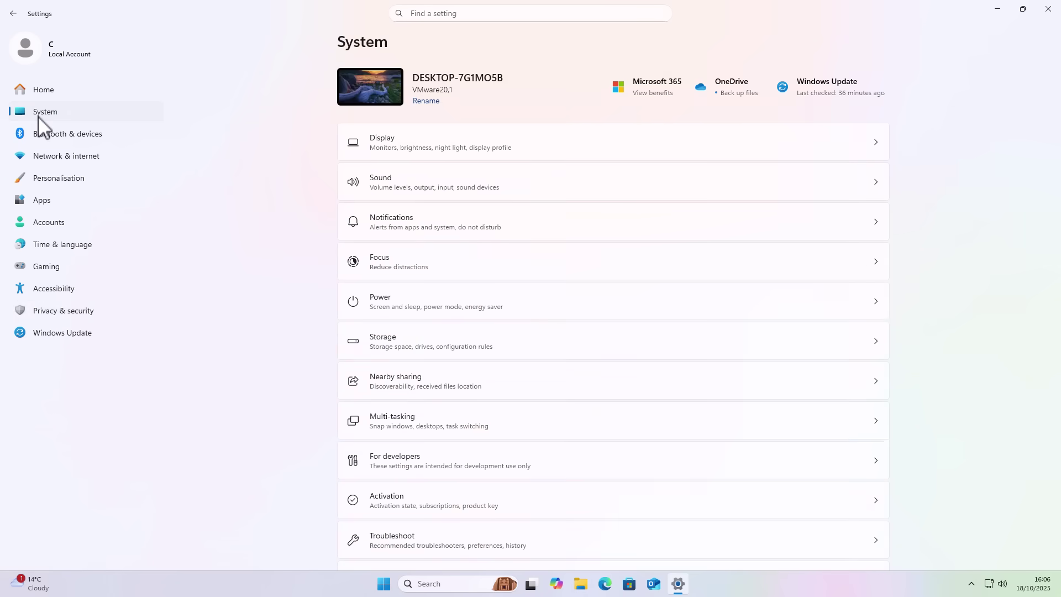
click(39, 98)
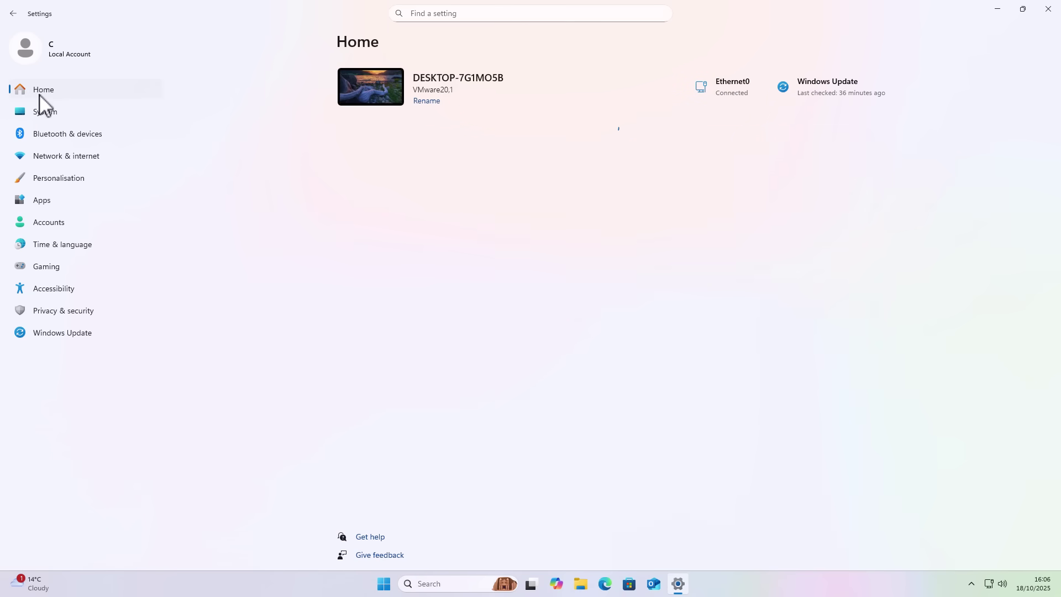